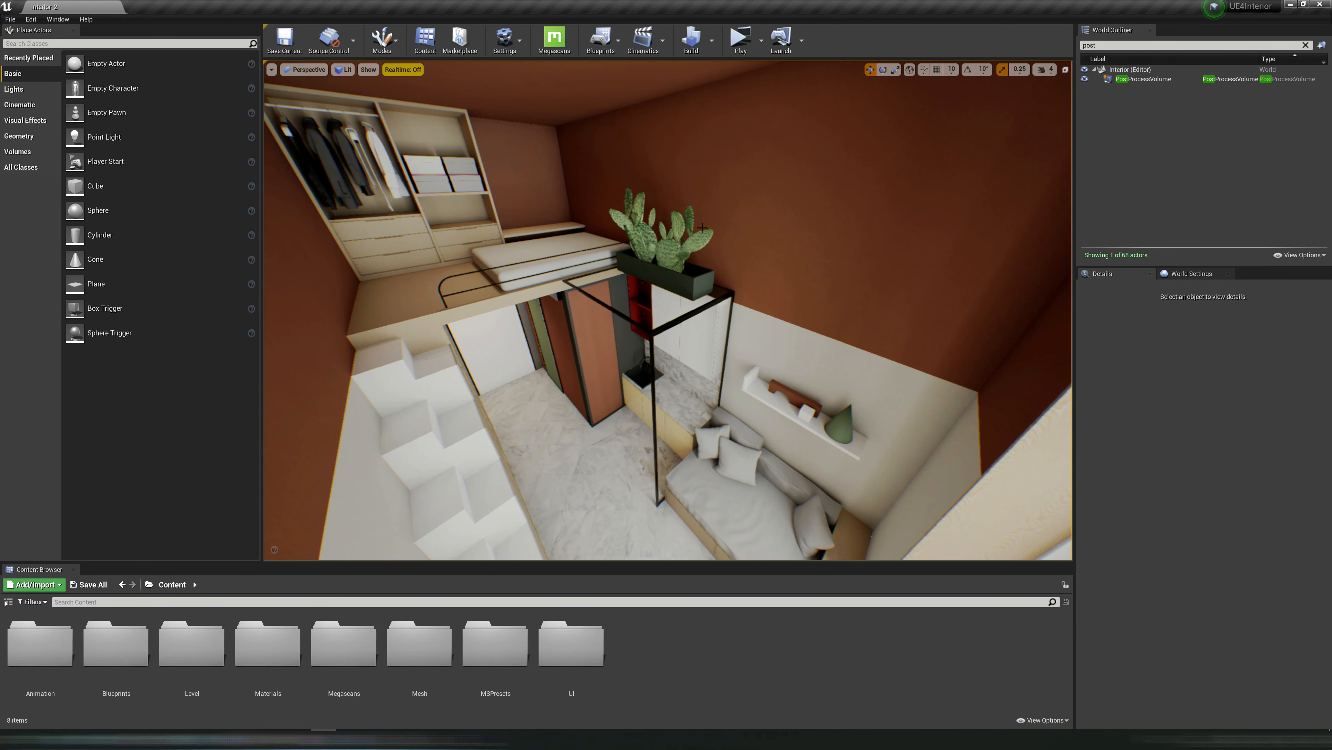
- Look over the apartment interior from the loft bed and staircase down to the sofa and kitchen partition
{"action": "right_click_drag", "start_coordinate": [705, 233], "coordinate": [704, 231]}
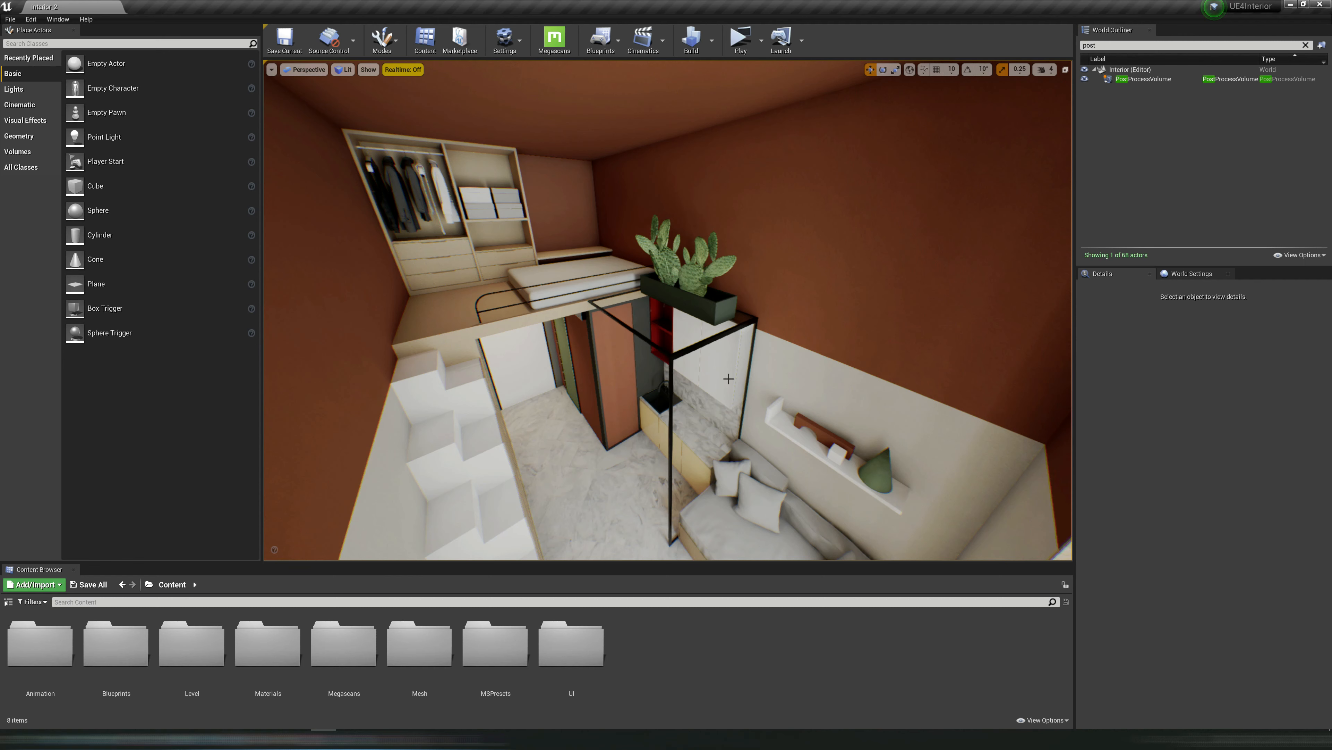
{"action": "right_click_drag", "start_coordinate": [728, 379], "coordinate": [728, 384]}
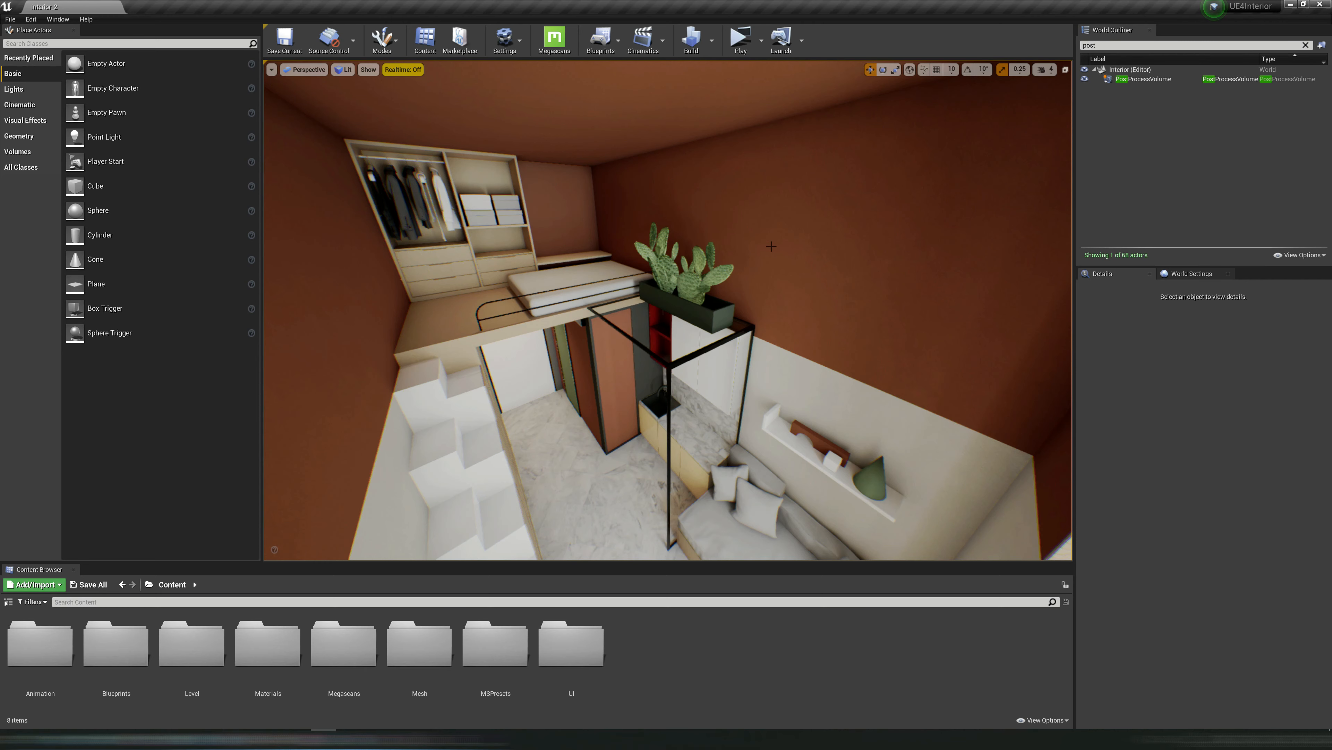
{"action": "right_click_drag", "start_coordinate": [821, 384], "coordinate": [588, 266]}
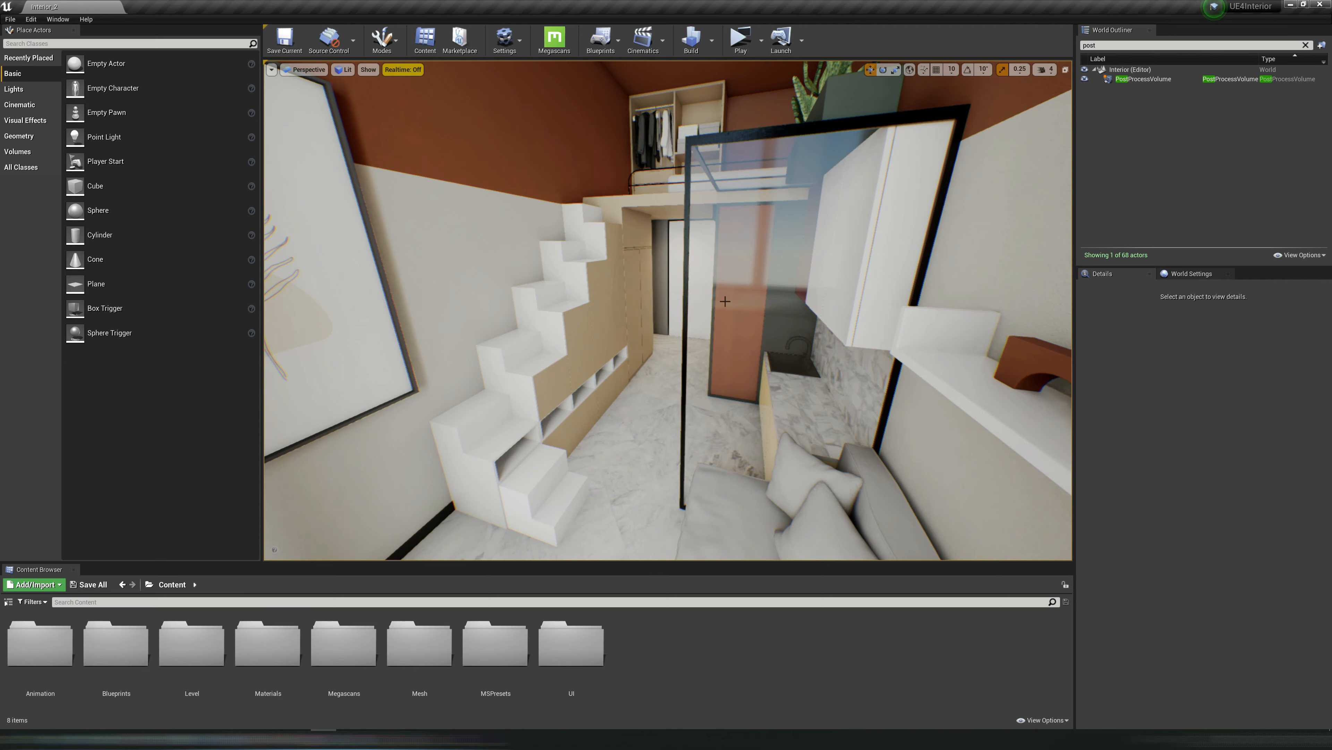
{"action": "right_click_drag", "start_coordinate": [725, 301], "coordinate": [690, 302]}
{"action": "right_click", "coordinate": [715, 345]}
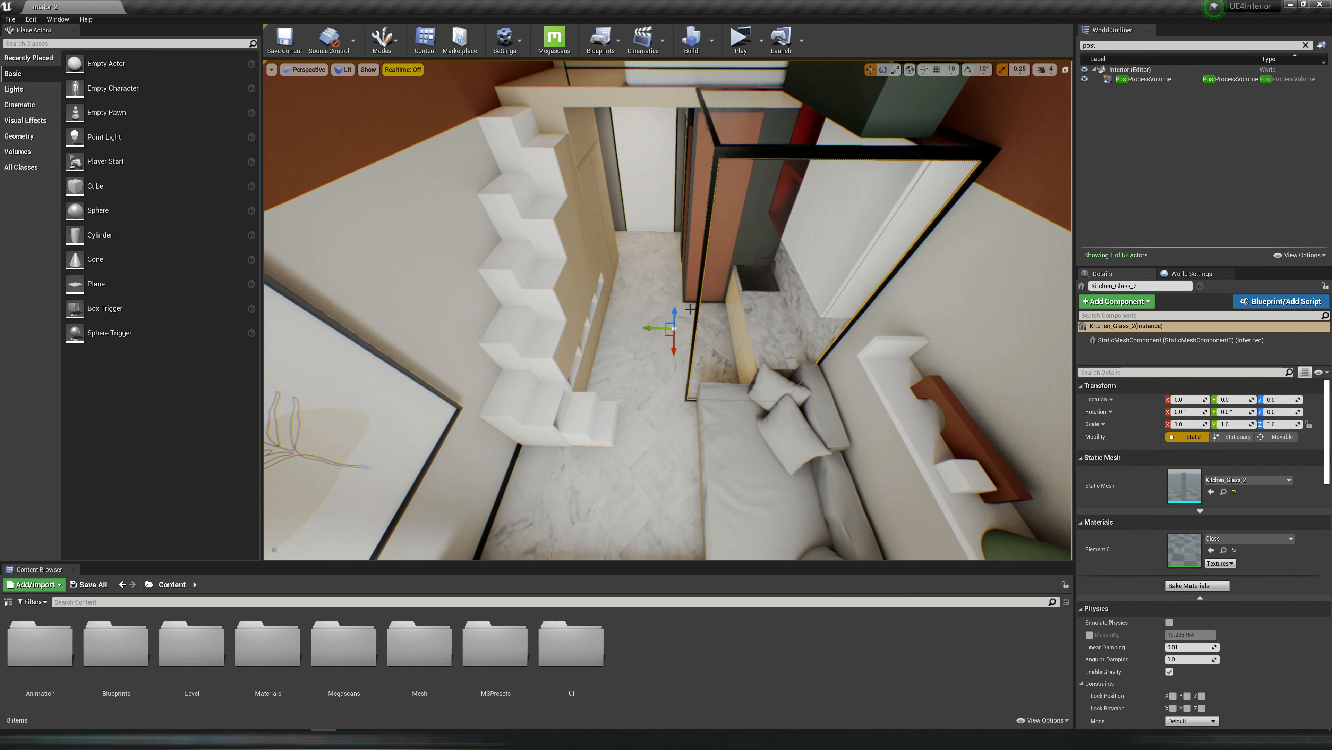
{"action": "scroll", "coordinate": [691, 302], "scroll_direction": "up", "scroll_amount": 3}
{"action": "key", "text": "Escape"}
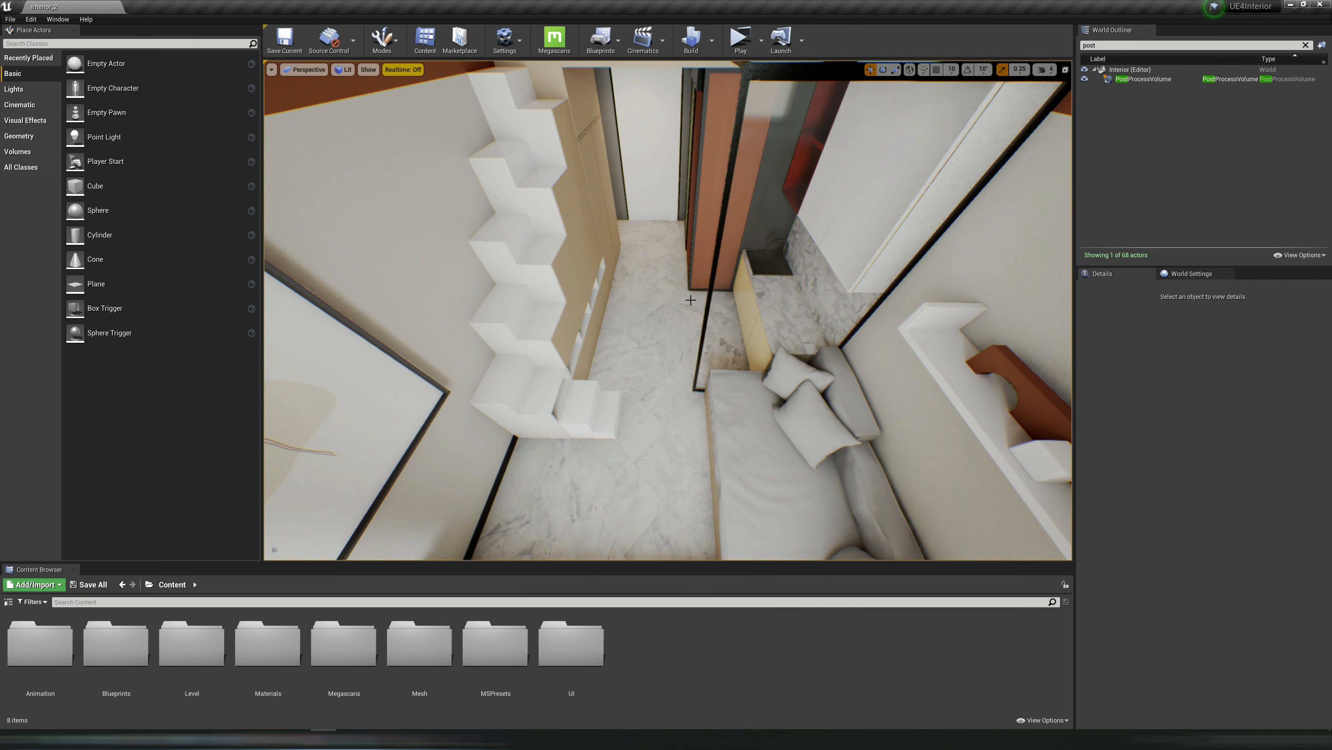
{"action": "scroll", "coordinate": [698, 290], "scroll_direction": "down", "scroll_amount": 6}
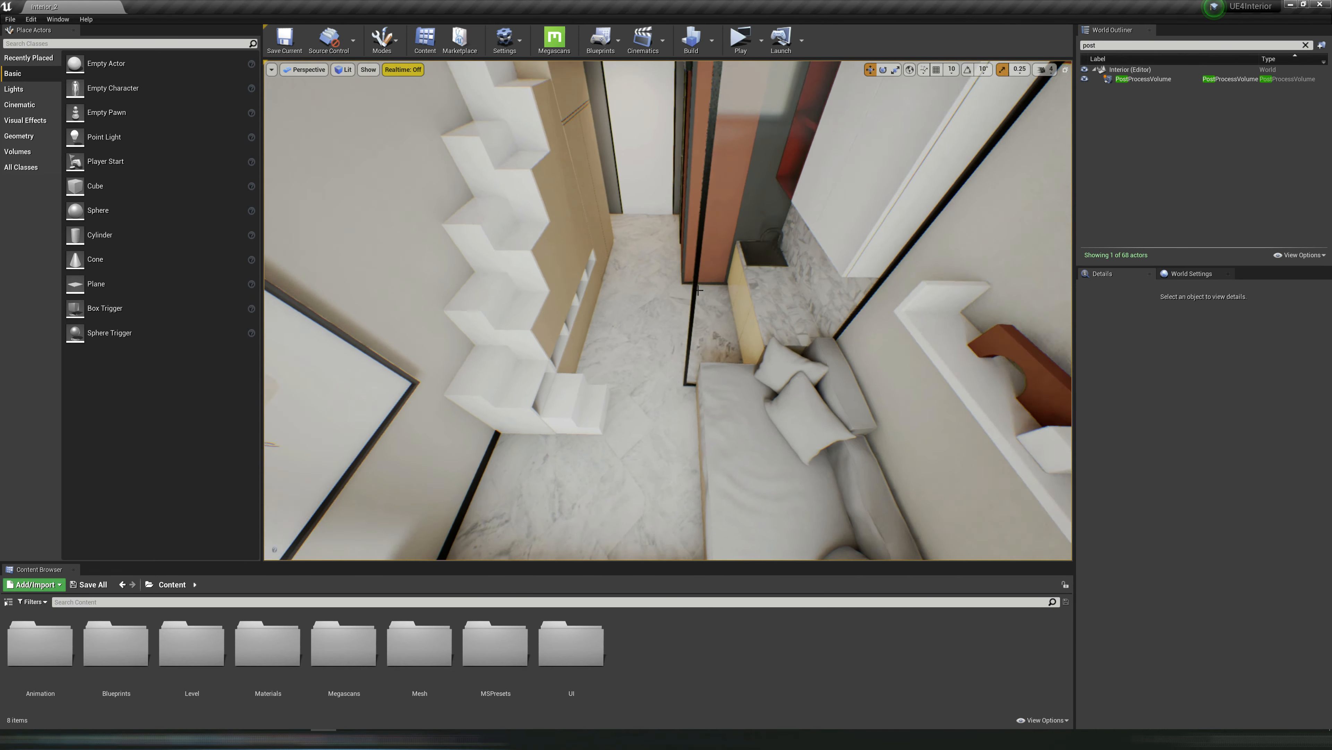
{"action": "scroll", "coordinate": [697, 290], "scroll_direction": "down", "scroll_amount": 2}
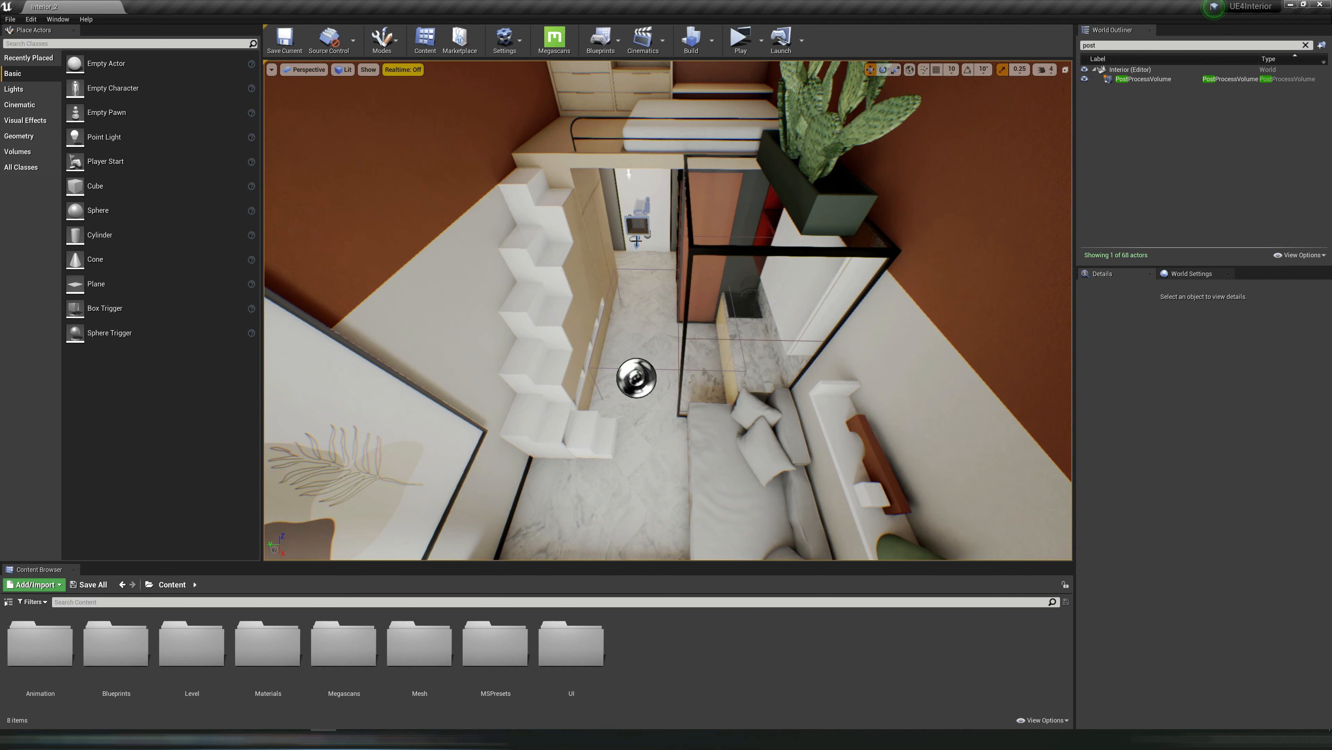
- Delete the existing Player Start in front of the entrance door
{"action": "left_click", "coordinate": [649, 237]}
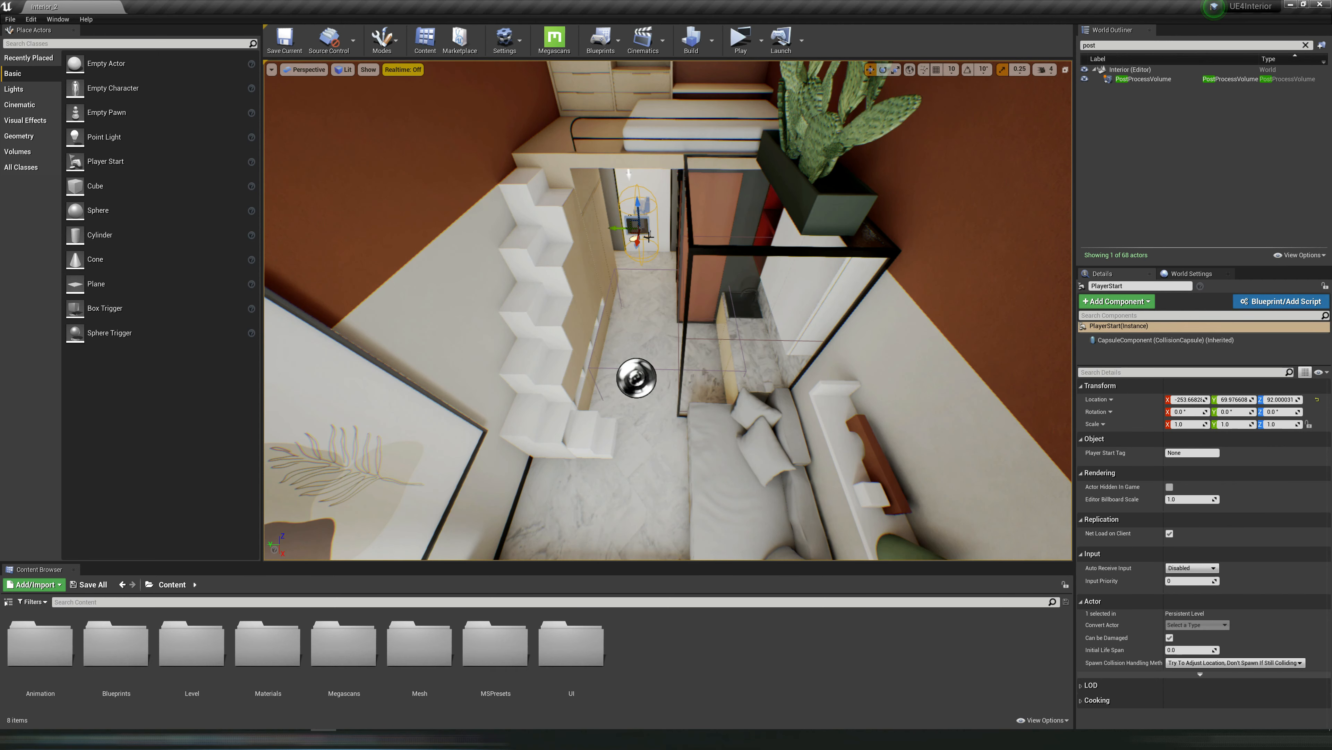
{"action": "key", "text": "Delete"}
{"action": "right_click_drag", "start_coordinate": [673, 277], "coordinate": [654, 265]}
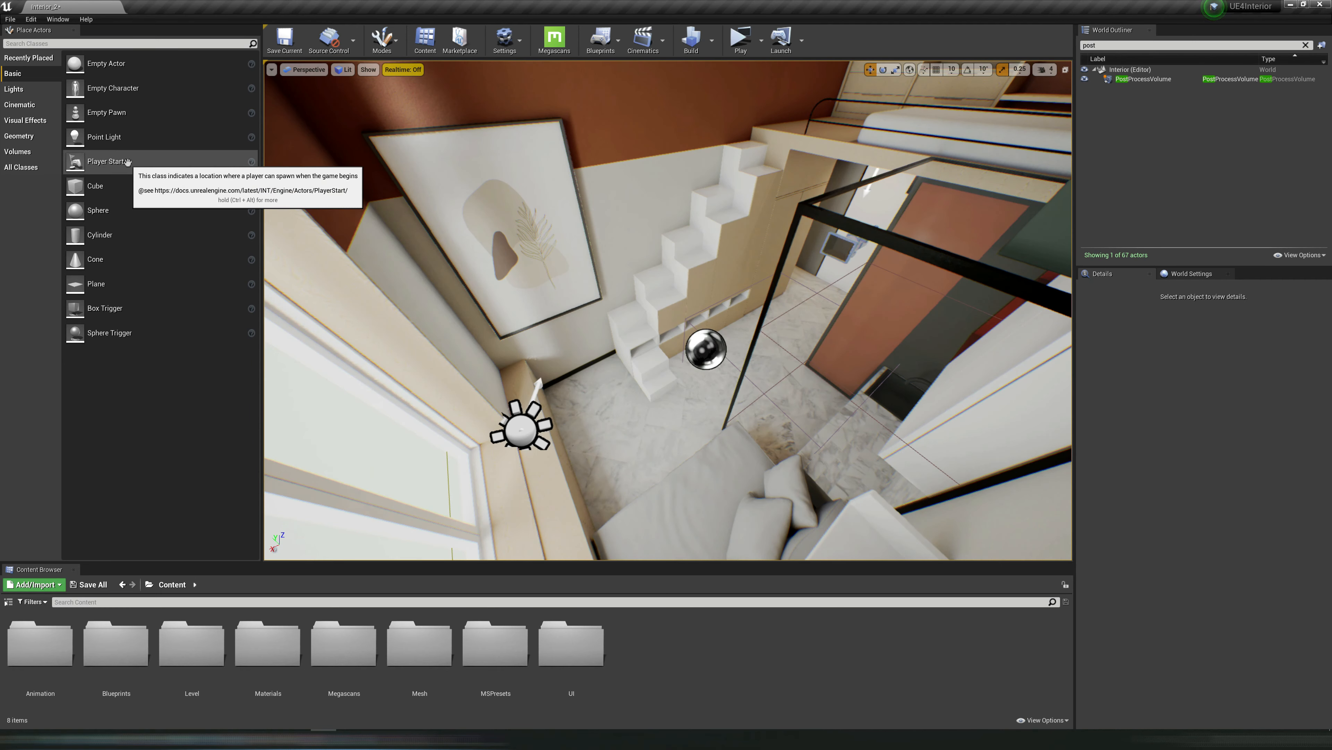
- Test-play the level without a Player Start and close the preview window
{"action": "middle_click_drag", "start_coordinate": [719, 357], "coordinate": [701, 328]}
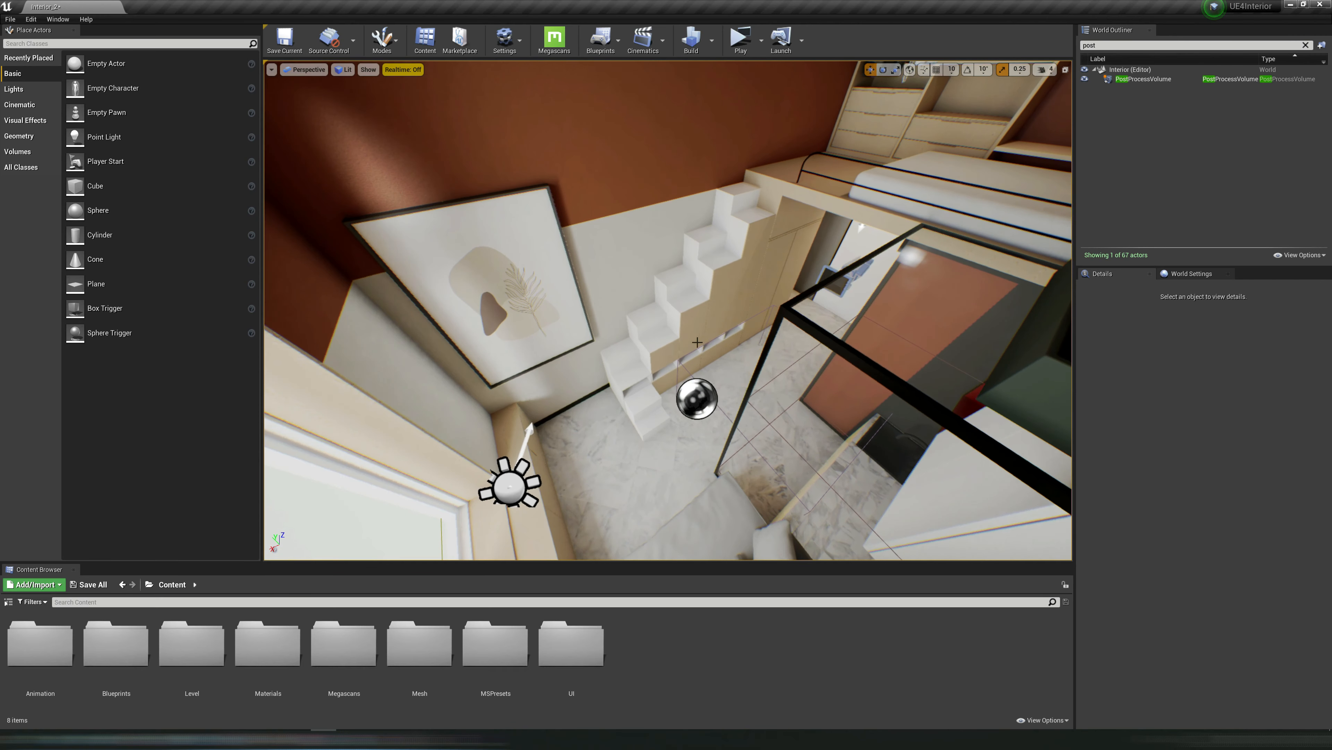
{"action": "left_click", "coordinate": [740, 40]}
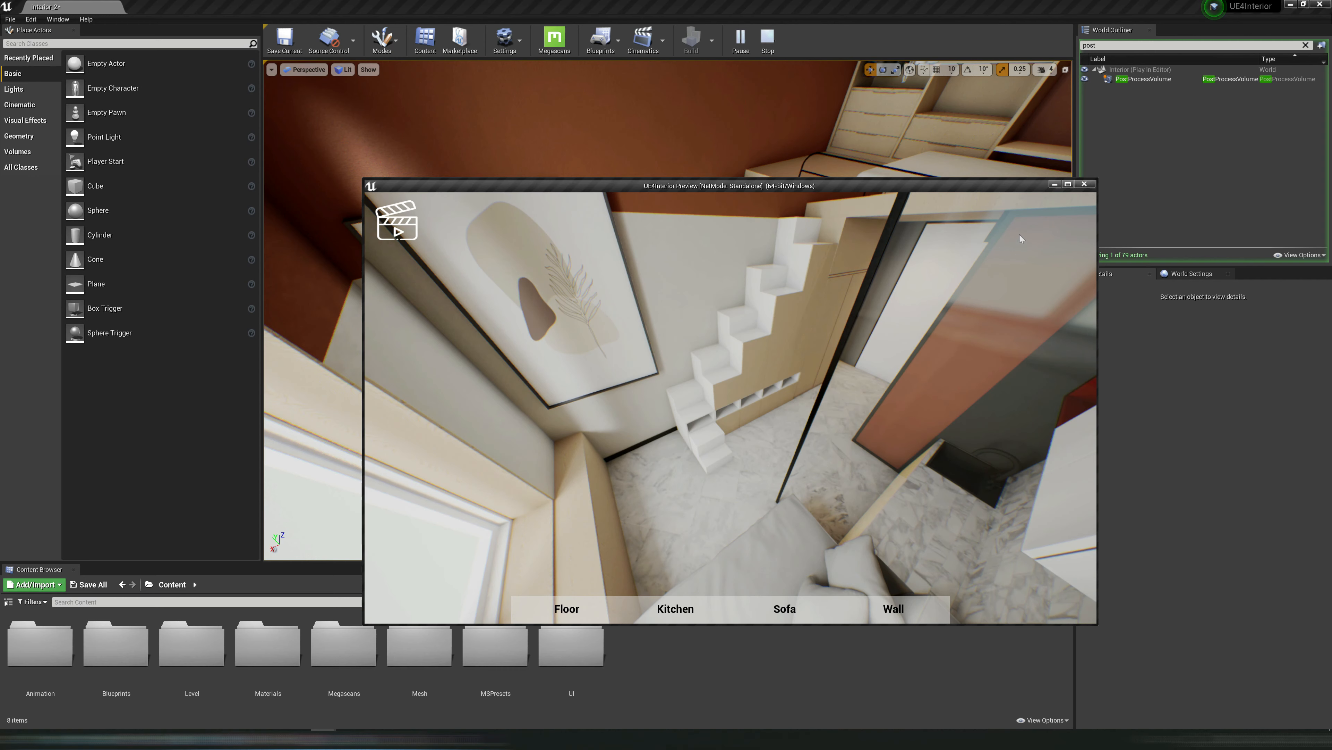
{"action": "left_click", "coordinate": [1085, 185]}
- Place a Player Start on the floor near the stairs and move it toward the entrance, to X about -158
{"action": "middle_click_drag", "start_coordinate": [630, 272], "coordinate": [708, 297]}
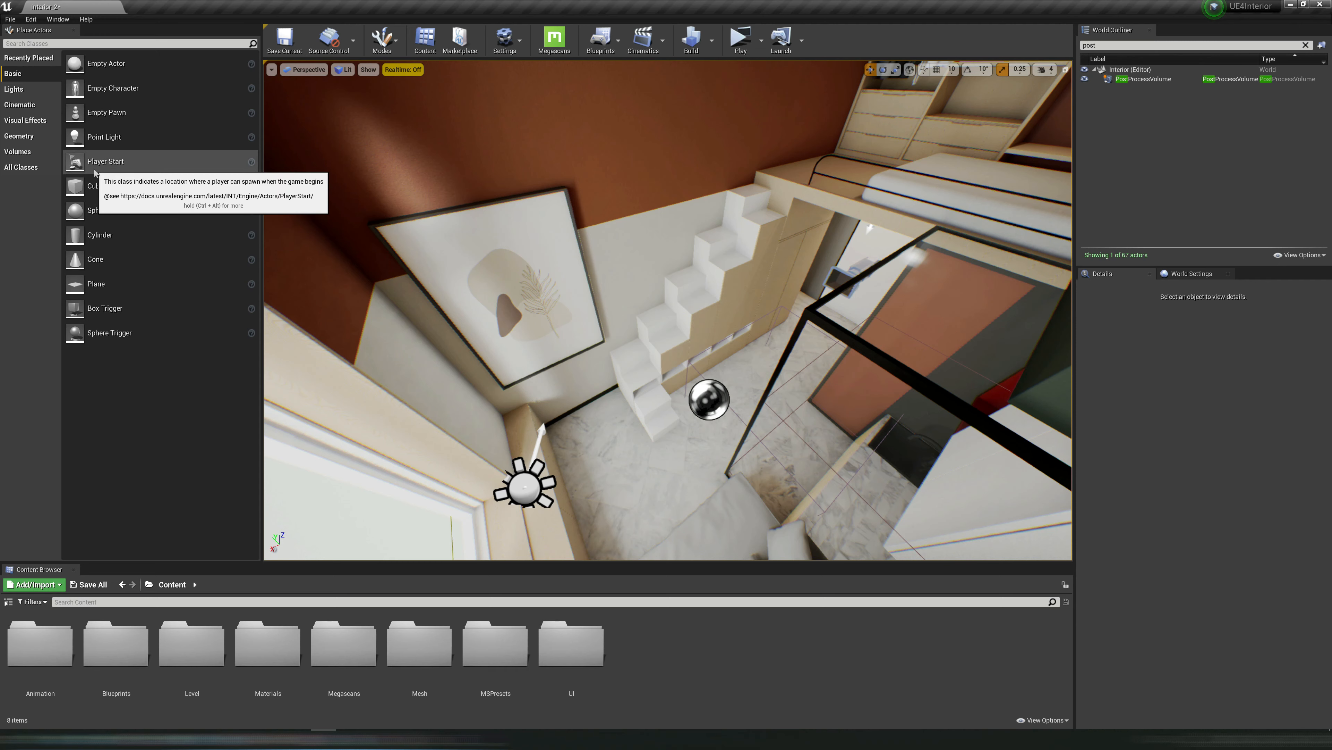
{"action": "left_click_drag", "start_coordinate": [113, 161], "coordinate": [496, 386]}
{"action": "left_click_drag", "start_coordinate": [551, 437], "coordinate": [640, 469]}
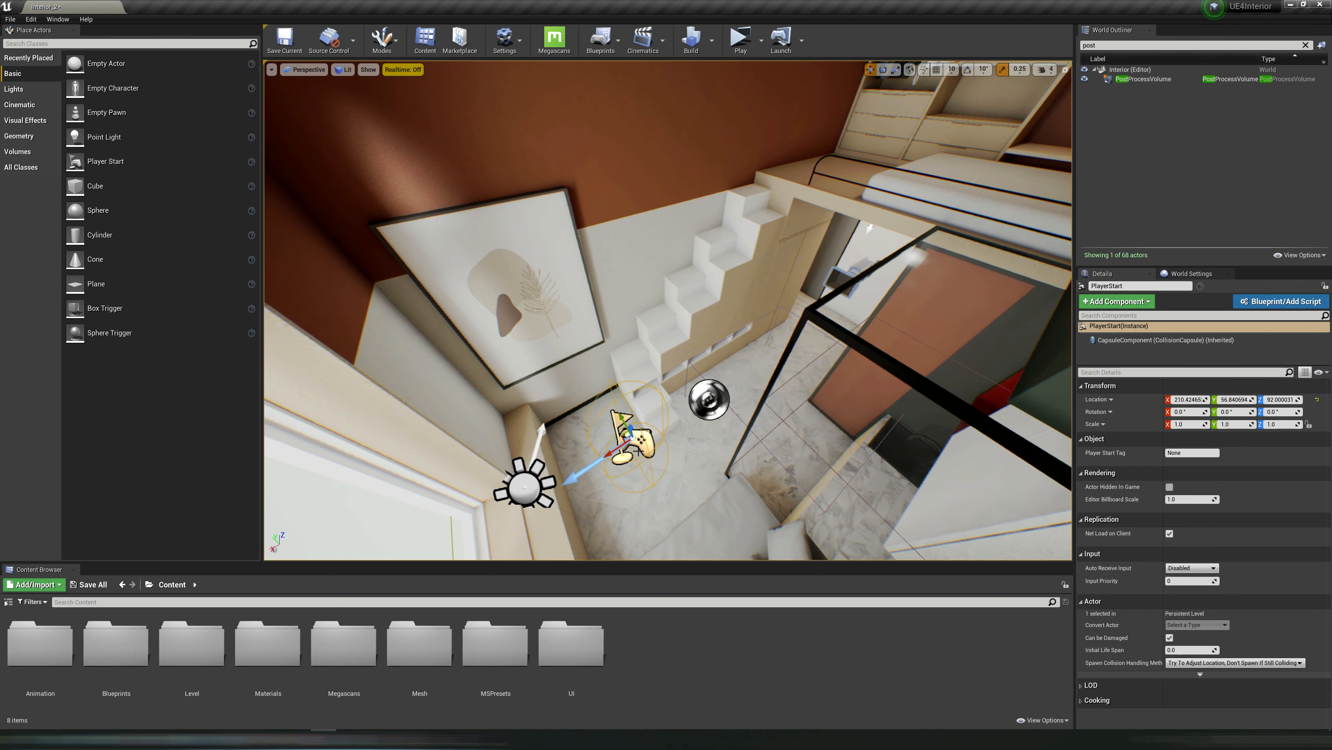
{"action": "left_click_drag", "start_coordinate": [744, 361], "coordinate": [809, 321]}
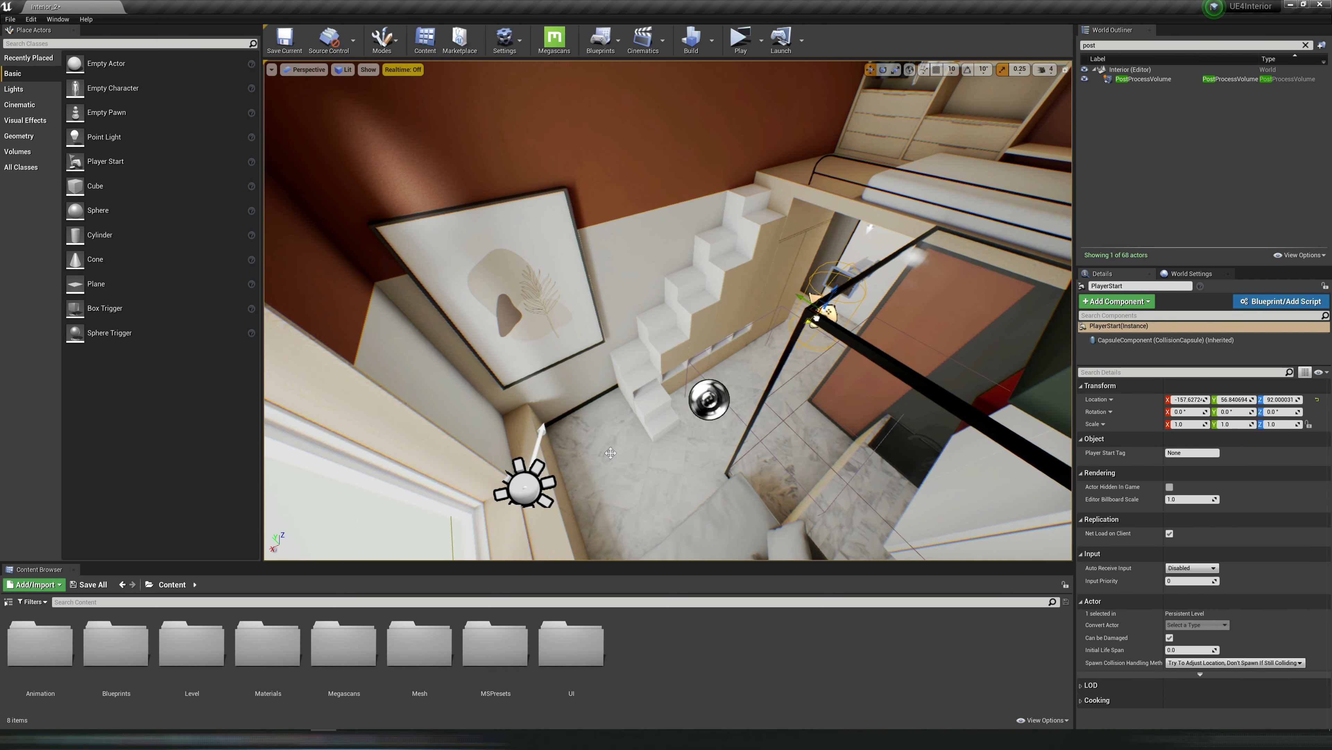
- Refine the Player Start's position in front of the entrance door, at X about -244
{"action": "key", "text": "f"}
{"action": "right_click_drag", "start_coordinate": [781, 304], "coordinate": [693, 339]}
{"action": "left_click_drag", "start_coordinate": [671, 395], "coordinate": [708, 311]}
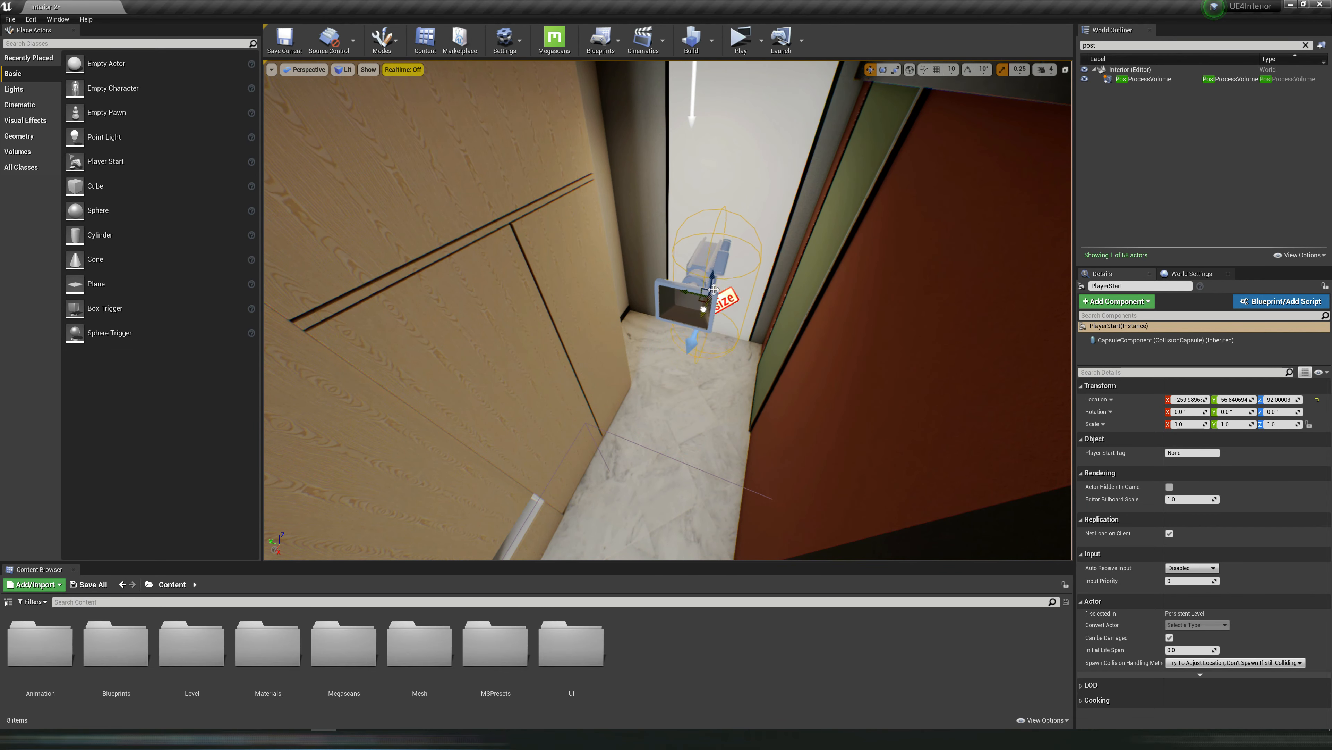
{"action": "right_click_drag", "start_coordinate": [707, 326], "coordinate": [707, 314]}
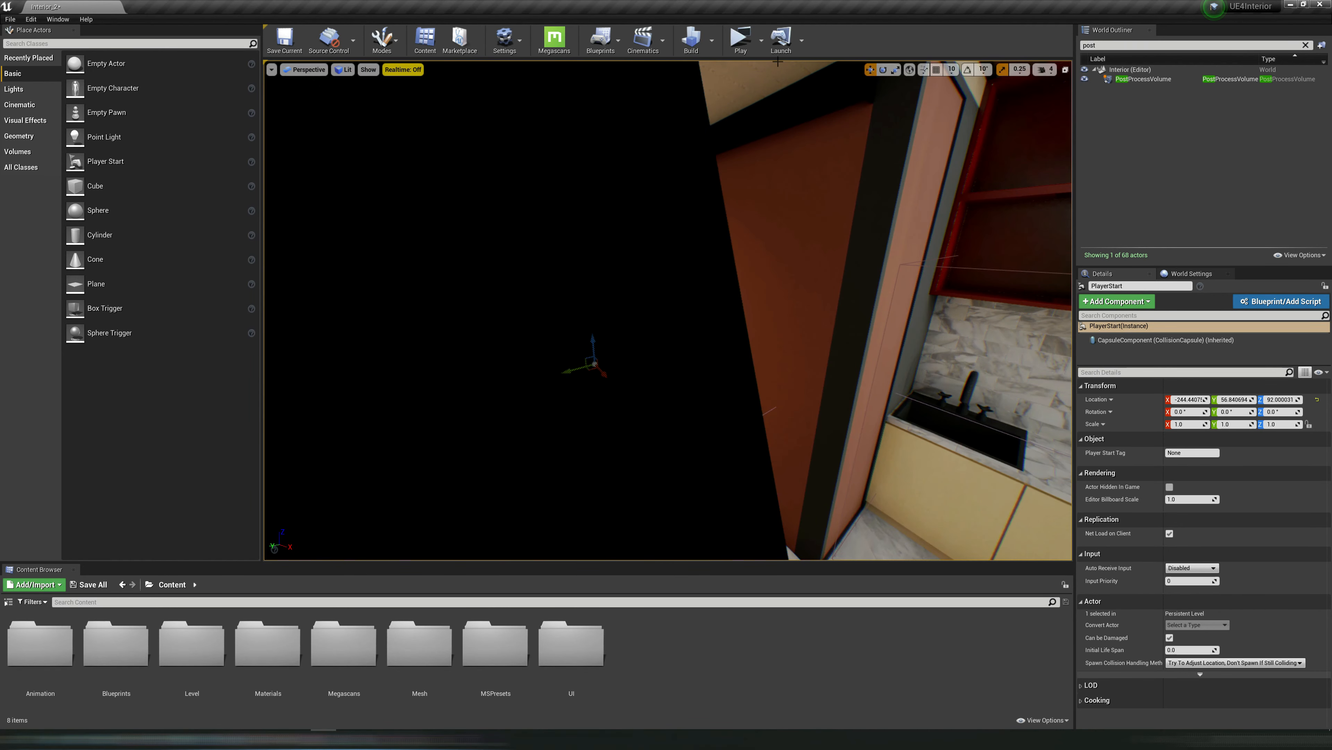
- Play the level from the Player Start, walk down the corridor toward the sofa and window, and stop the preview
{"action": "left_click", "coordinate": [741, 42]}
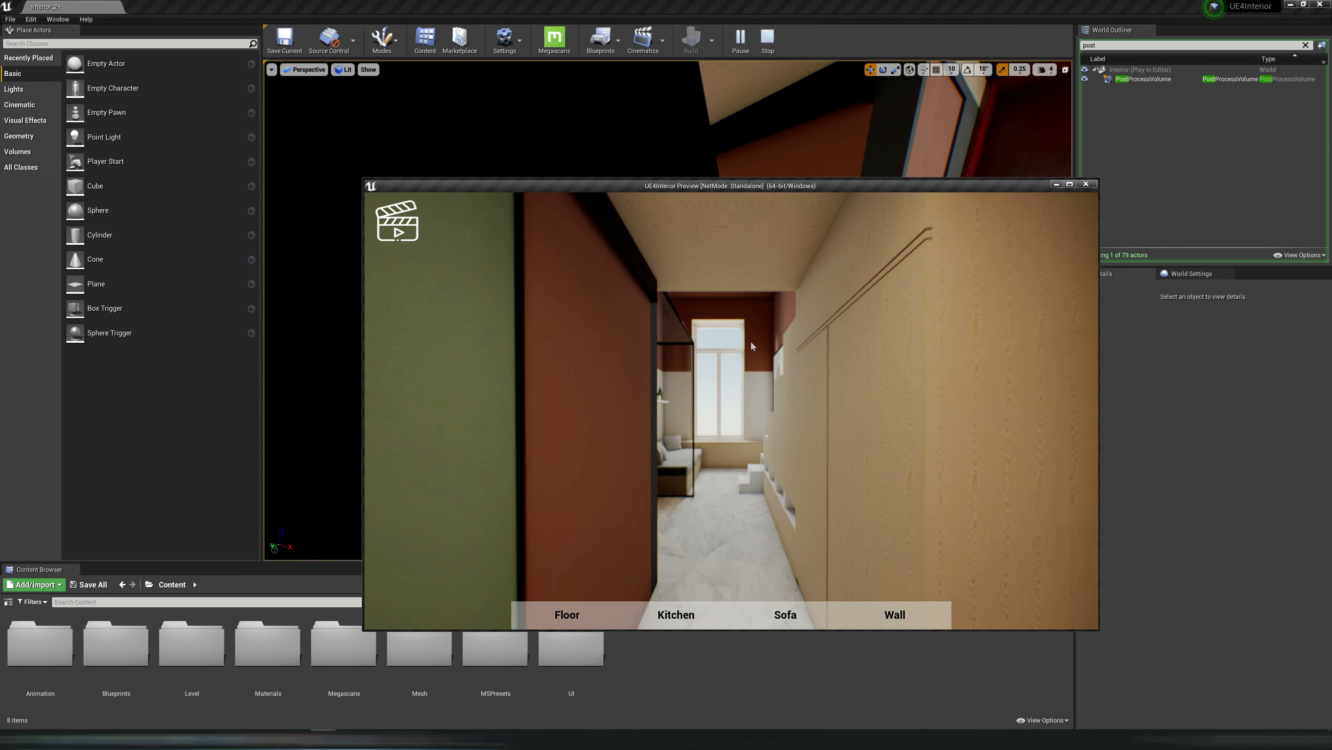
{"action": "key", "text": "w"}
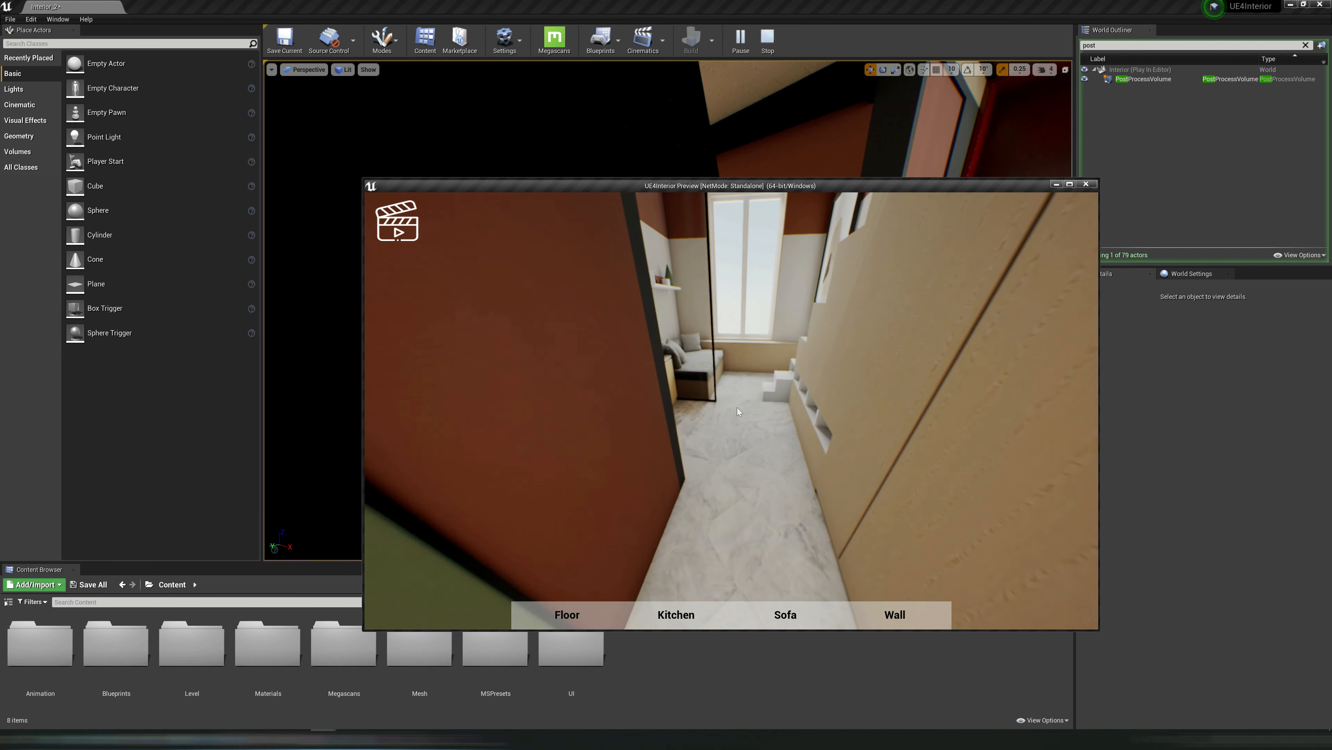
{"action": "left_click_drag", "start_coordinate": [744, 407], "coordinate": [807, 376]}
{"action": "key", "text": "w"}
{"action": "key", "text": "e"}
{"action": "key", "text": "e"}
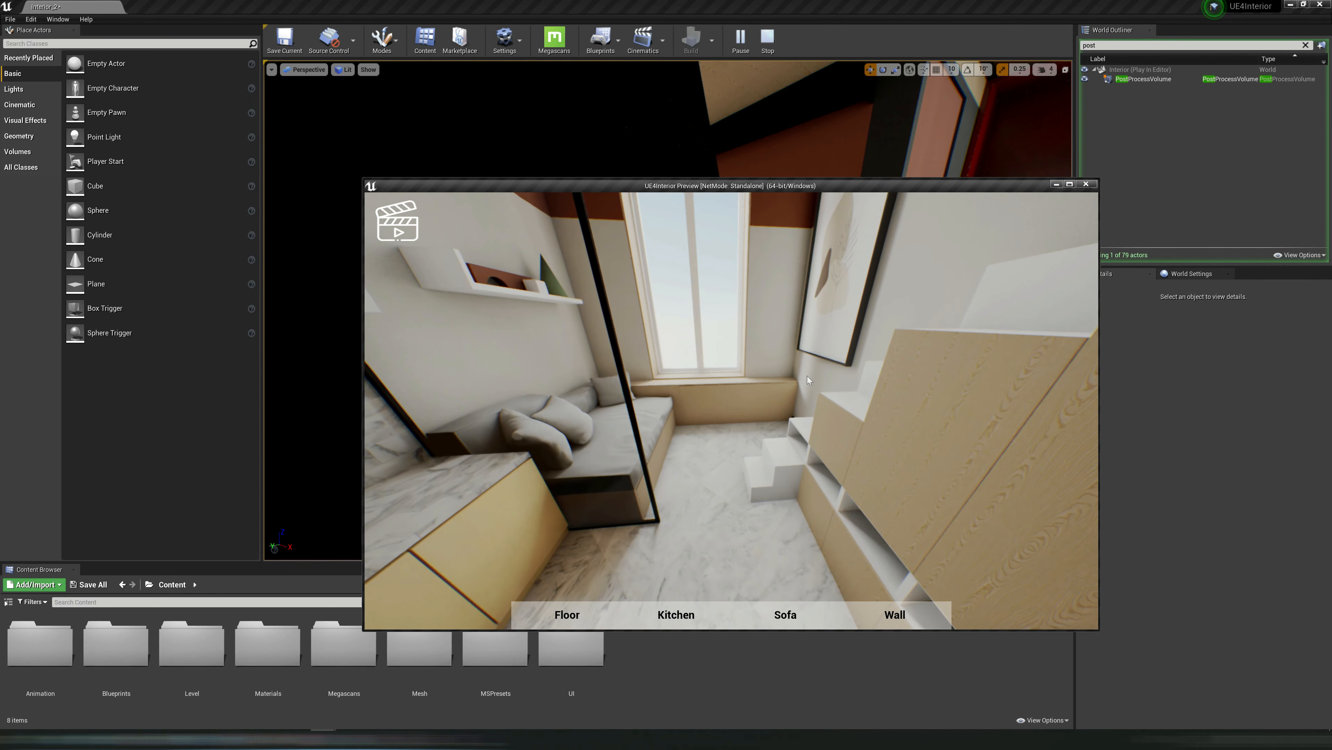
{"action": "key", "text": "Escape"}
{"action": "key", "text": "s"}
{"action": "right_click_drag", "start_coordinate": [801, 359], "coordinate": [784, 326]}
{"action": "key", "text": "w"}
{"action": "key", "text": "Escape"}
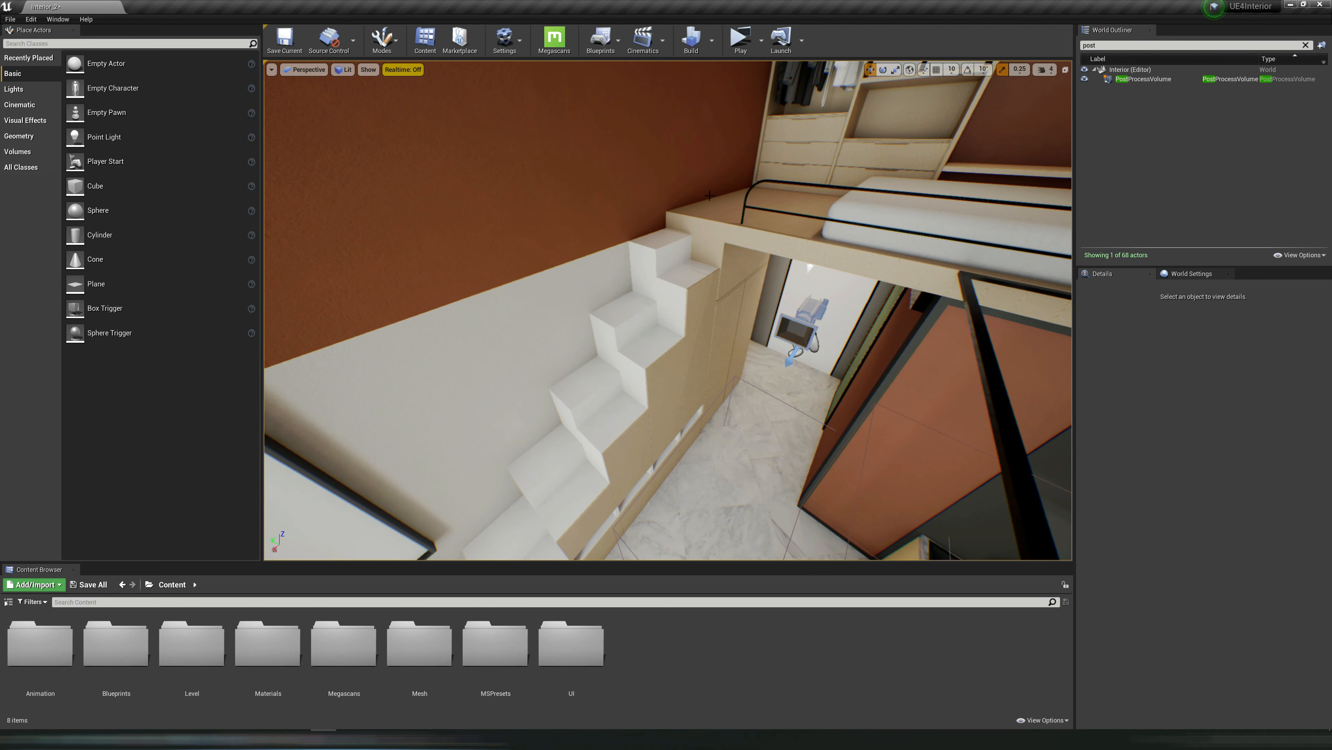
- In the project's Maps & Modes settings, set both the Game Default Map and the Editor Startup Map to Interior_2
{"action": "left_click", "coordinate": [517, 45]}
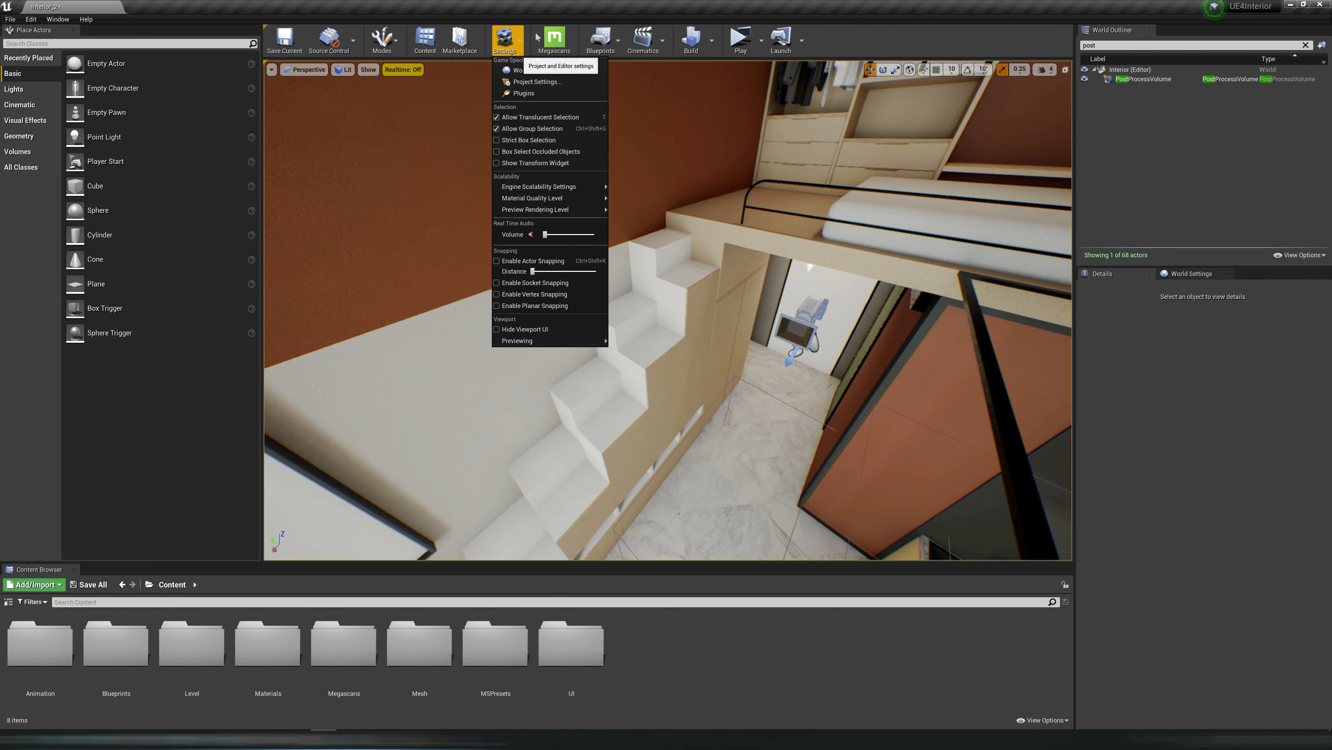
{"action": "left_click", "coordinate": [543, 83]}
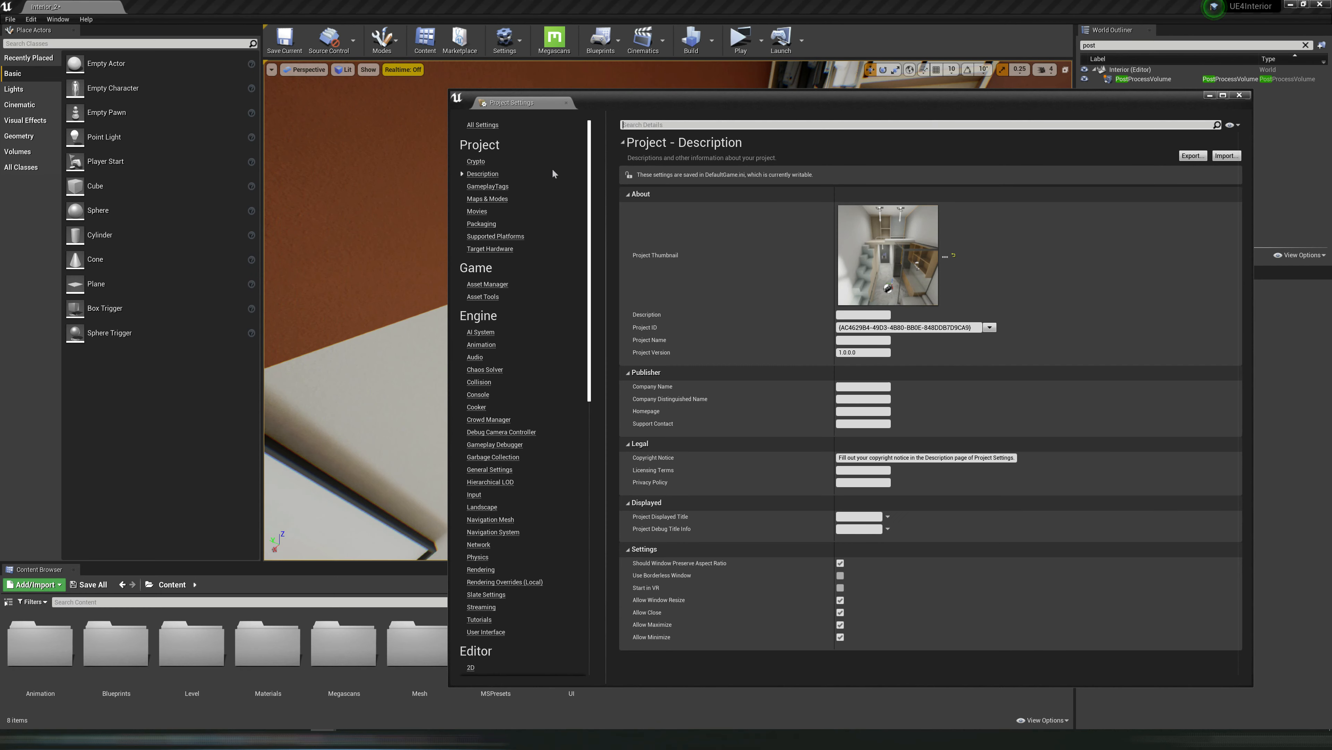
{"action": "left_click", "coordinate": [484, 200]}
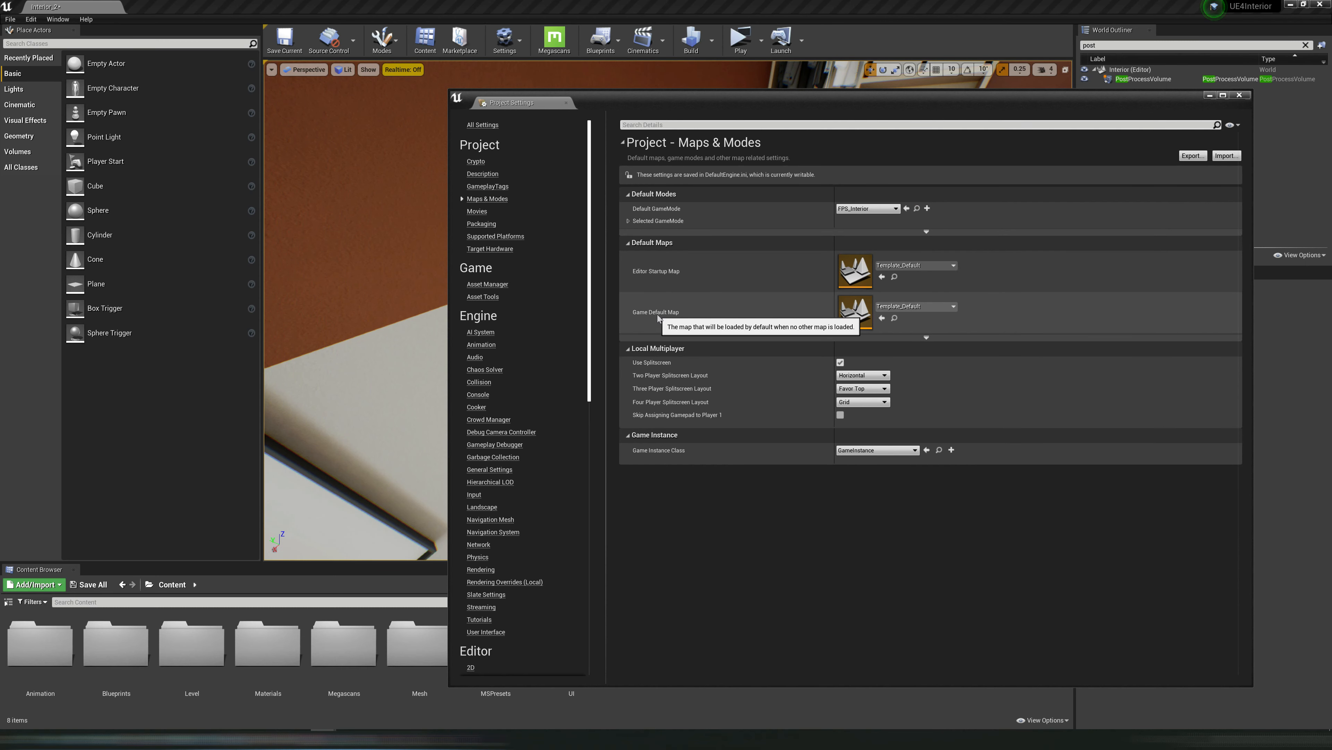
{"action": "left_click", "coordinate": [918, 306]}
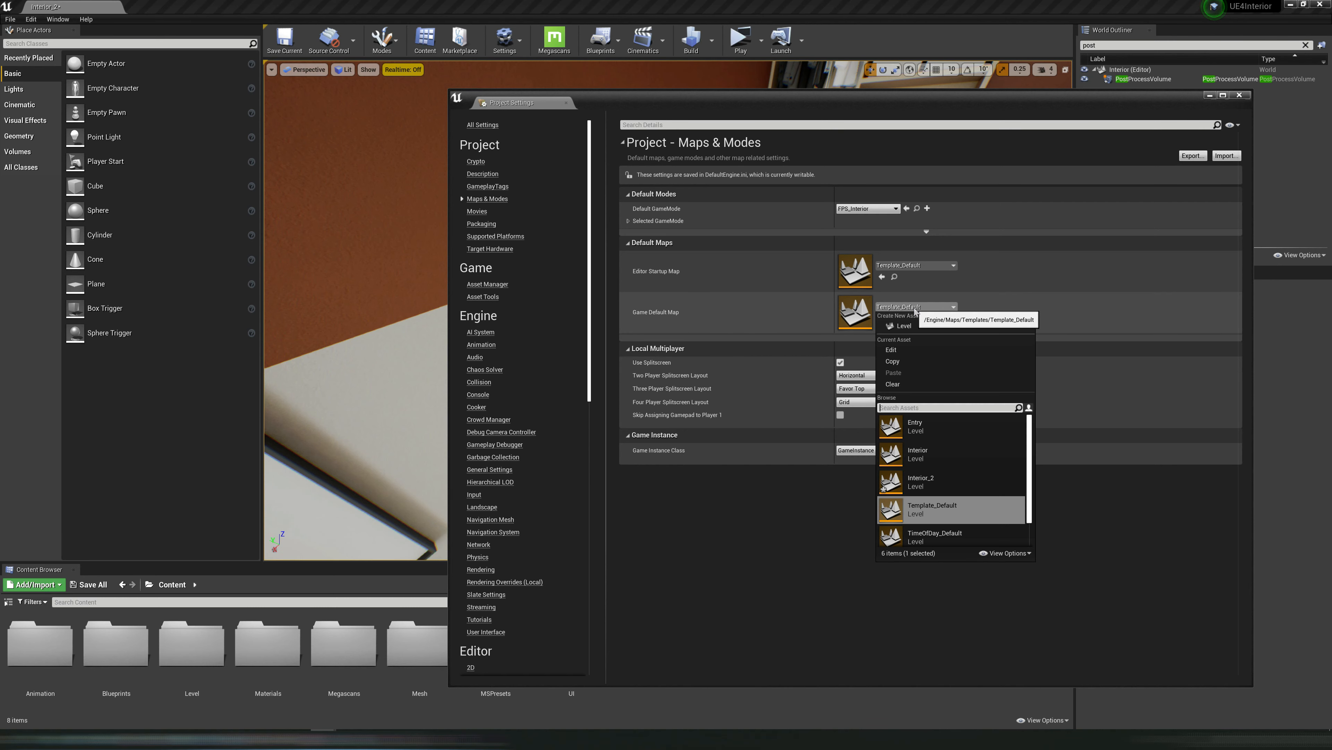
{"action": "left_click", "coordinate": [931, 483]}
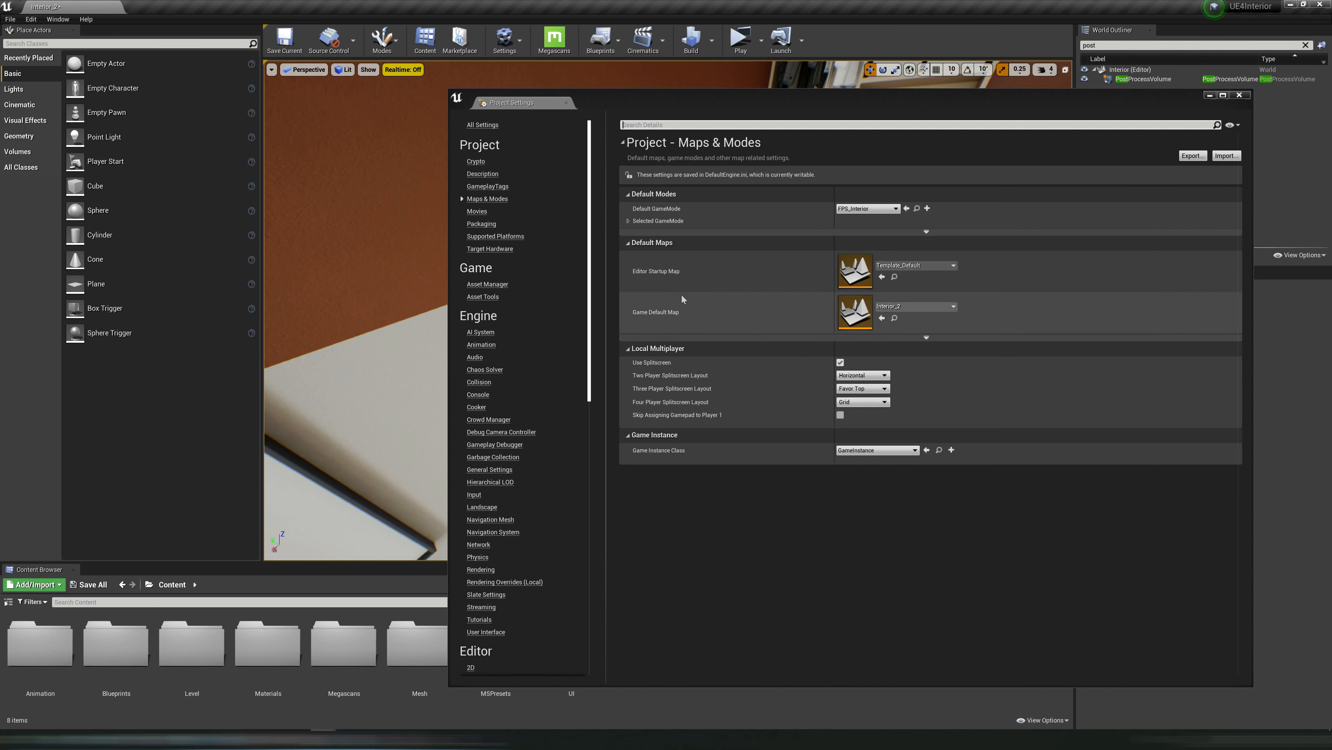
{"action": "left_click", "coordinate": [916, 265]}
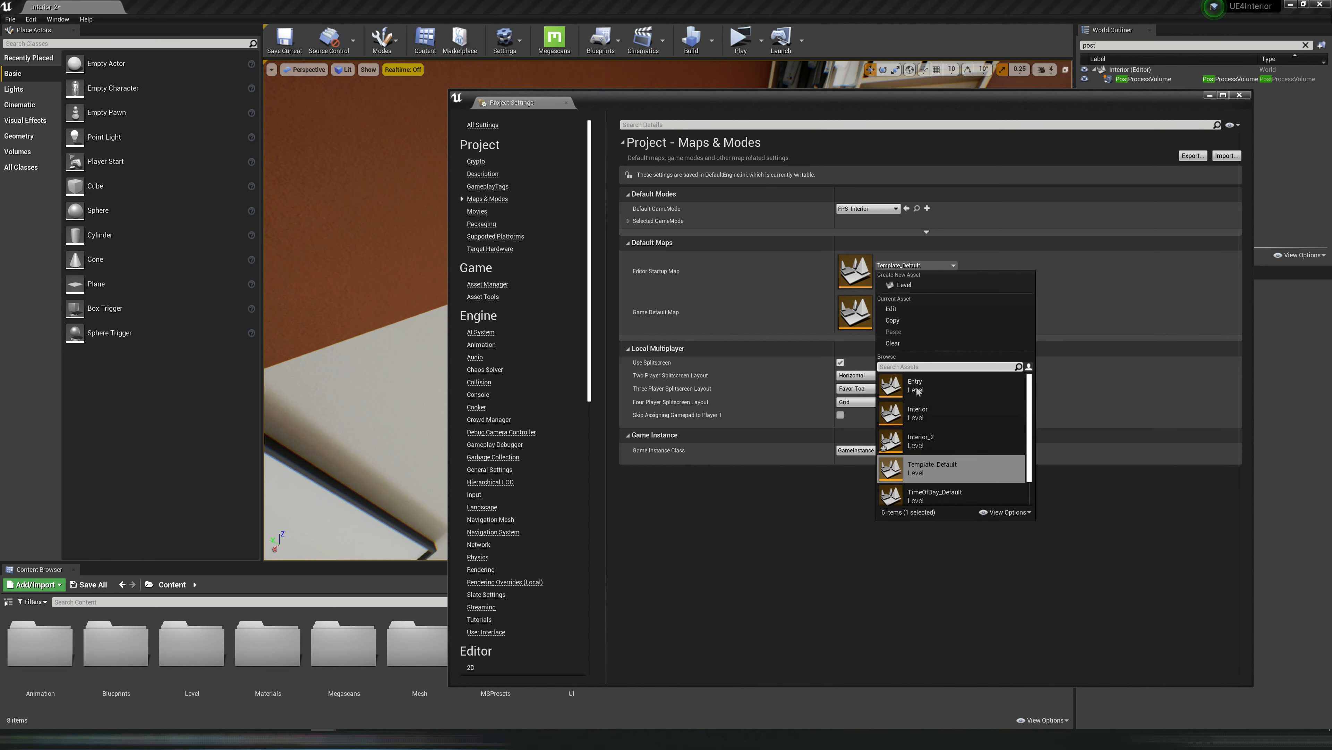
{"action": "left_click", "coordinate": [932, 445]}
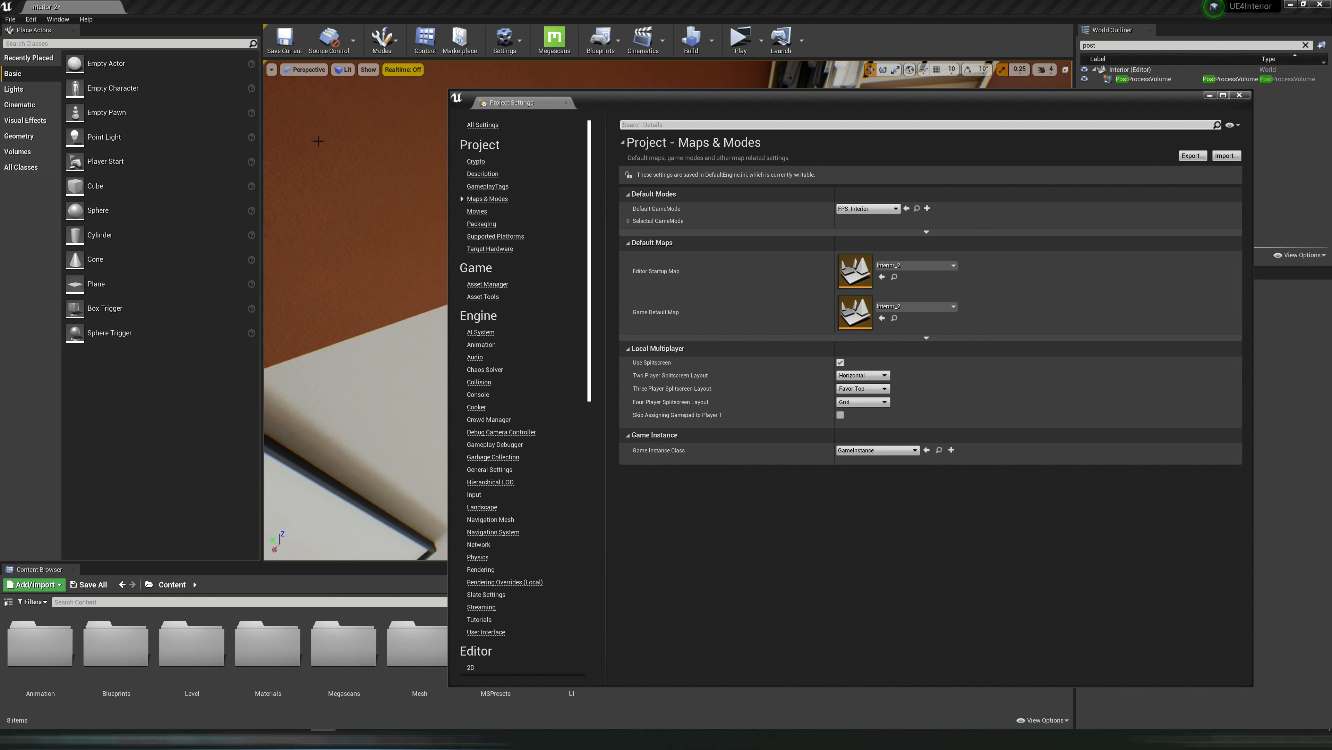
- Save the current level and close the Project Settings window
{"action": "left_click", "coordinate": [205, 12]}
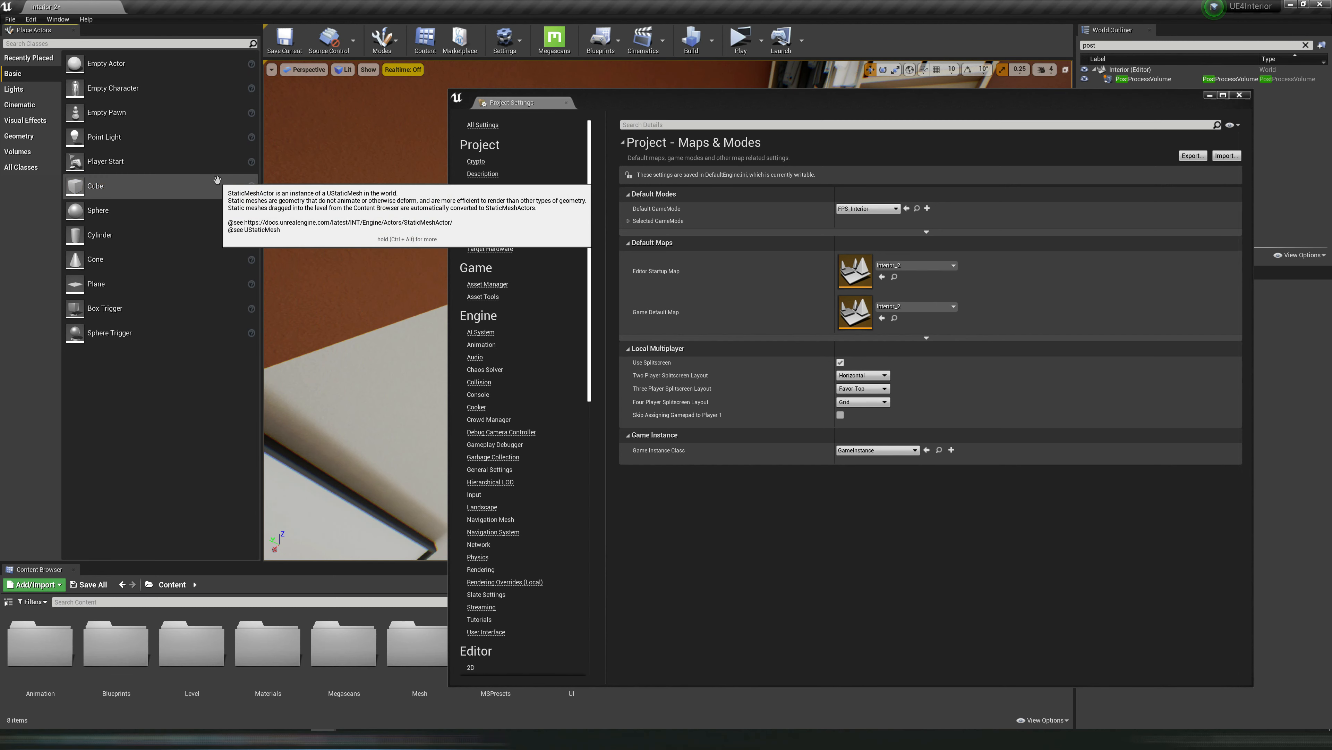
{"action": "key", "text": "ctrl+s"}
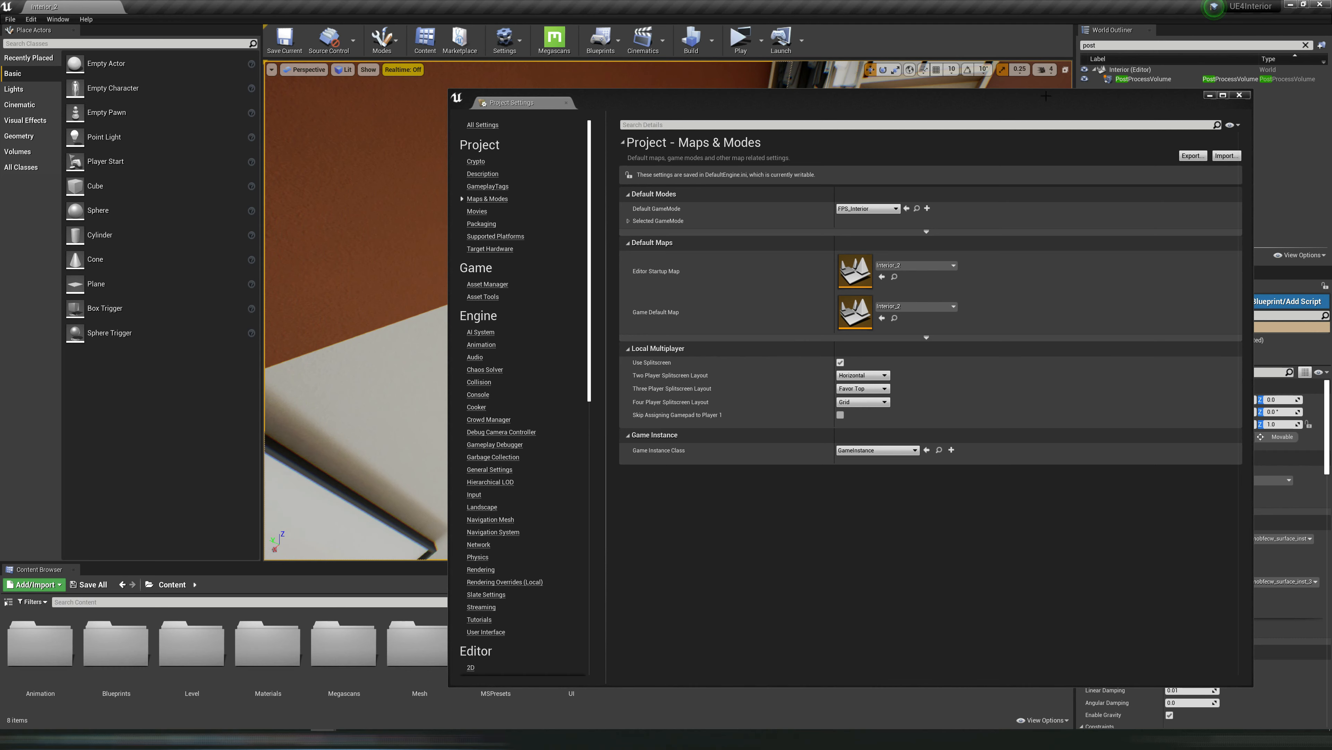
{"action": "left_click", "coordinate": [1244, 97]}
{"action": "mouse_move", "coordinate": [794, 272]}
{"action": "right_mouse_down"}
{"action": "mouse_move", "coordinate": [756, 279]}
{"action": "mouse_move", "coordinate": [761, 299]}
{"action": "mouse_move", "coordinate": [795, 272]}
{"action": "right_mouse_up"}
{"action": "mouse_move", "coordinate": [681, 233]}
{"action": "right_mouse_down"}
{"action": "mouse_move", "coordinate": [695, 234]}
{"action": "mouse_move", "coordinate": [682, 232]}
{"action": "mouse_move", "coordinate": [686, 215]}
{"action": "right_mouse_up"}
{"action": "key", "text": "Escape"}
{"action": "right_click_drag", "start_coordinate": [819, 284], "coordinate": [752, 263]}
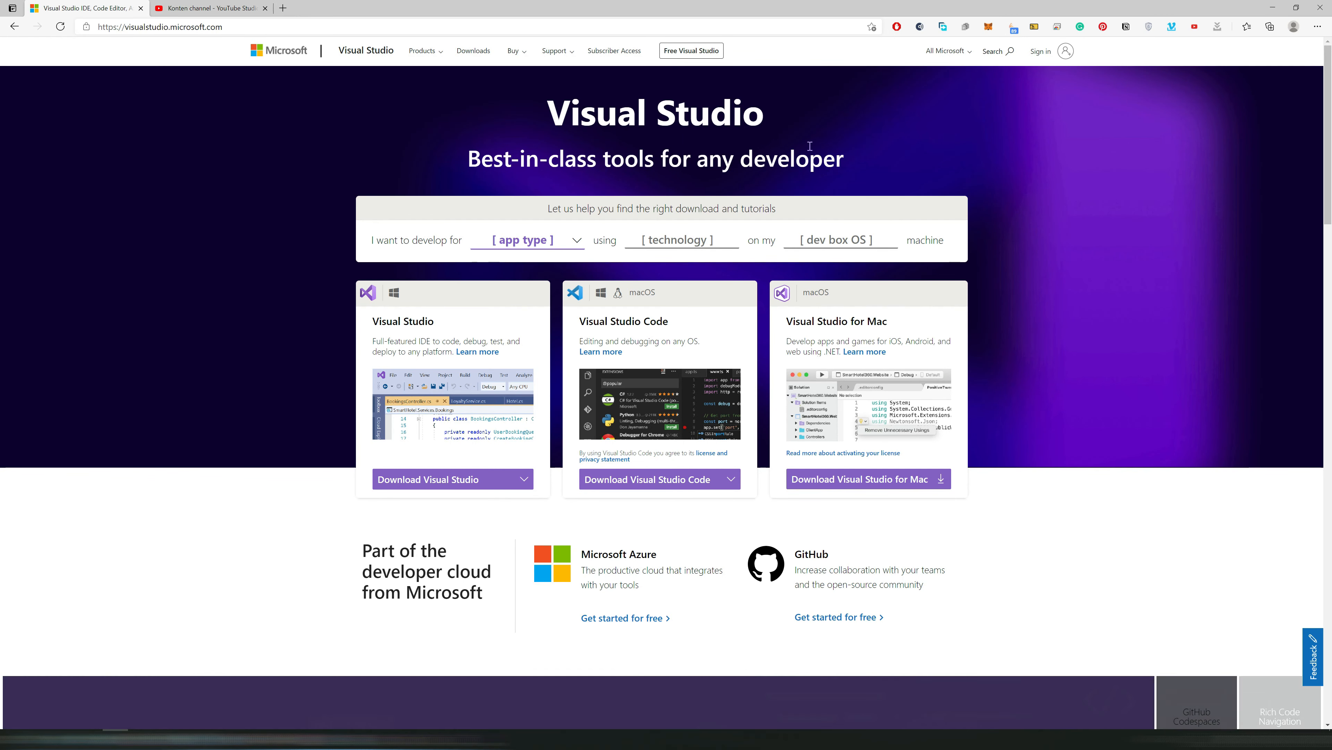
- Check the Windows download options on the Visual Studio website and minimize the browser to return to Unreal Editor
{"action": "mouse_move", "coordinate": [420, 484]}
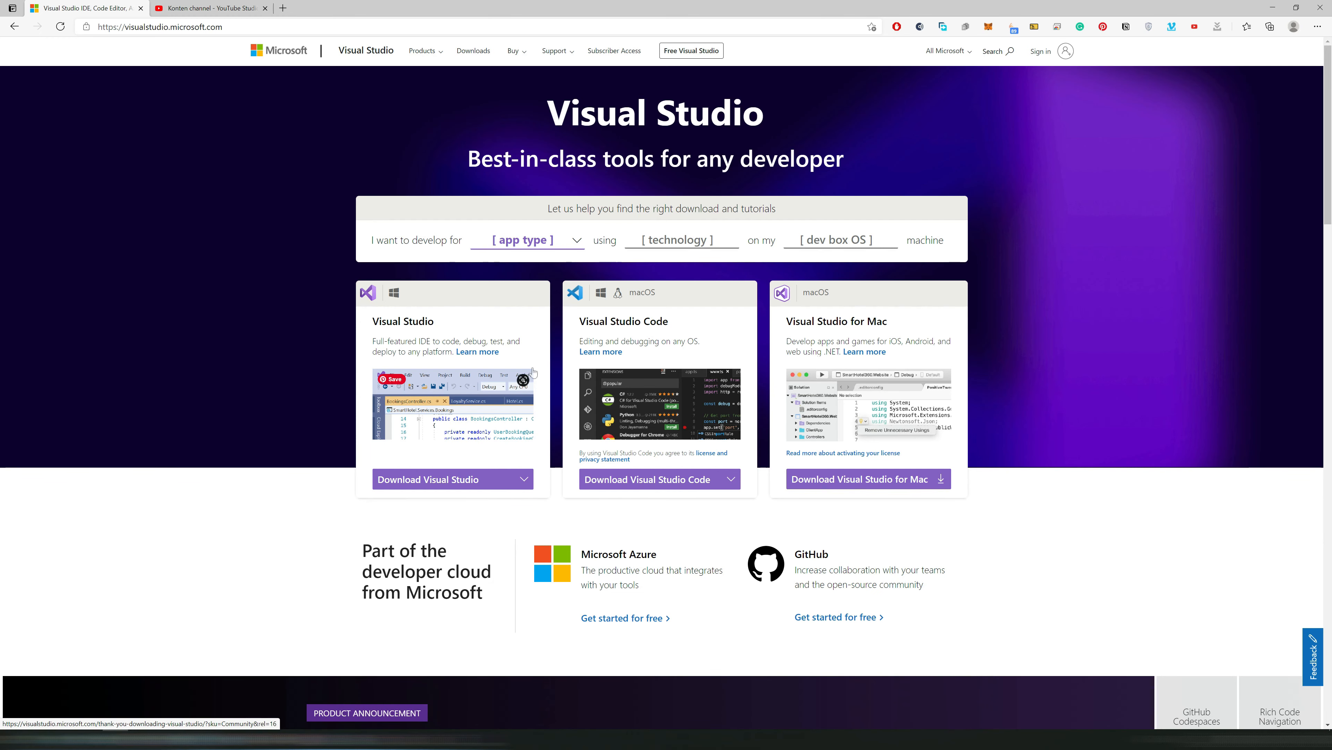
{"action": "left_click", "coordinate": [1274, 10]}
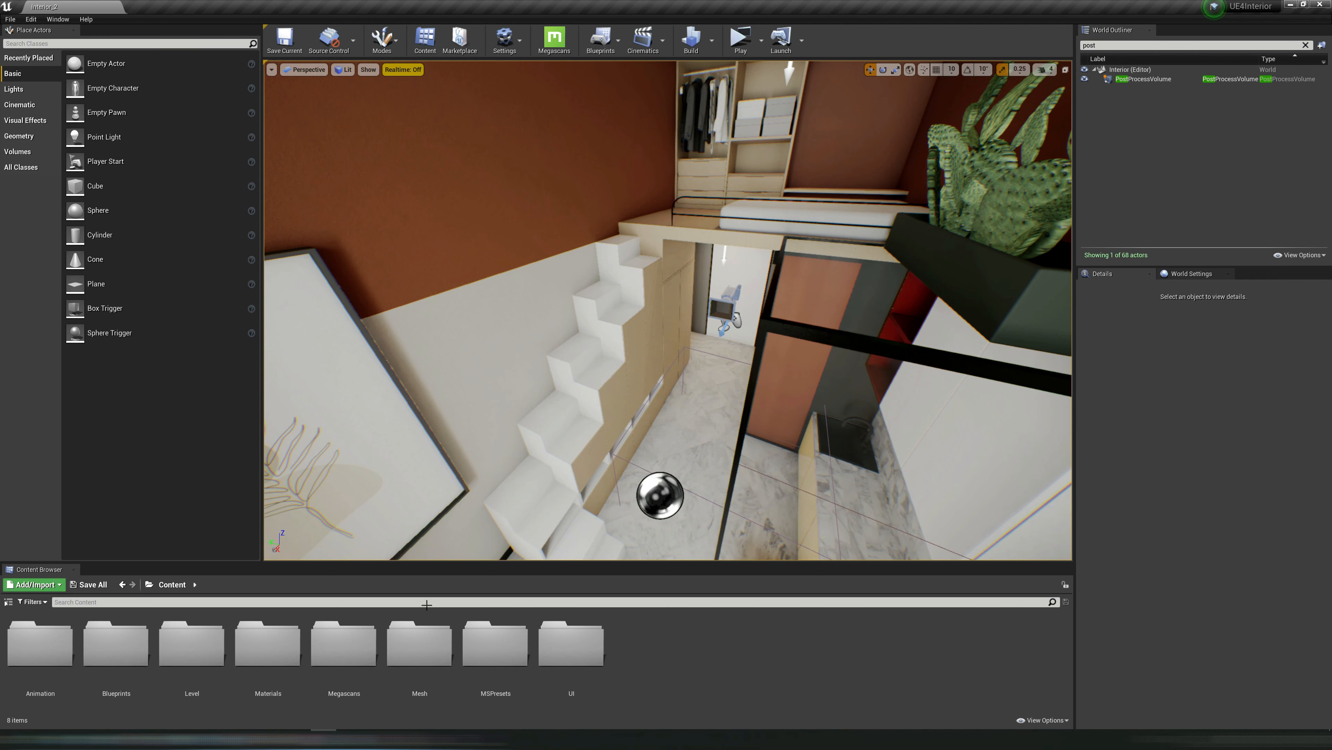
- Search Windows for "visual", launch Visual Studio Installer and update the installer
{"action": "key", "text": "super"}
{"action": "type", "text": "visual"}
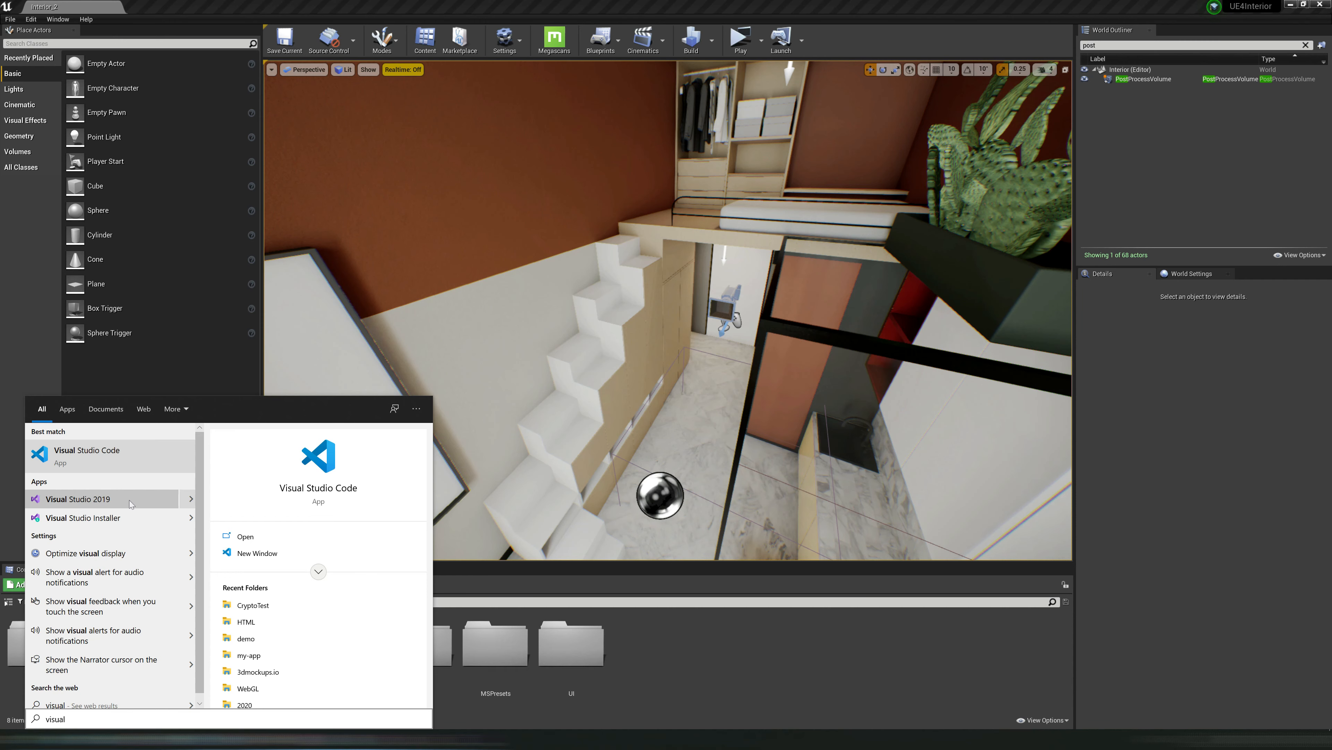
{"action": "left_click", "coordinate": [103, 518]}
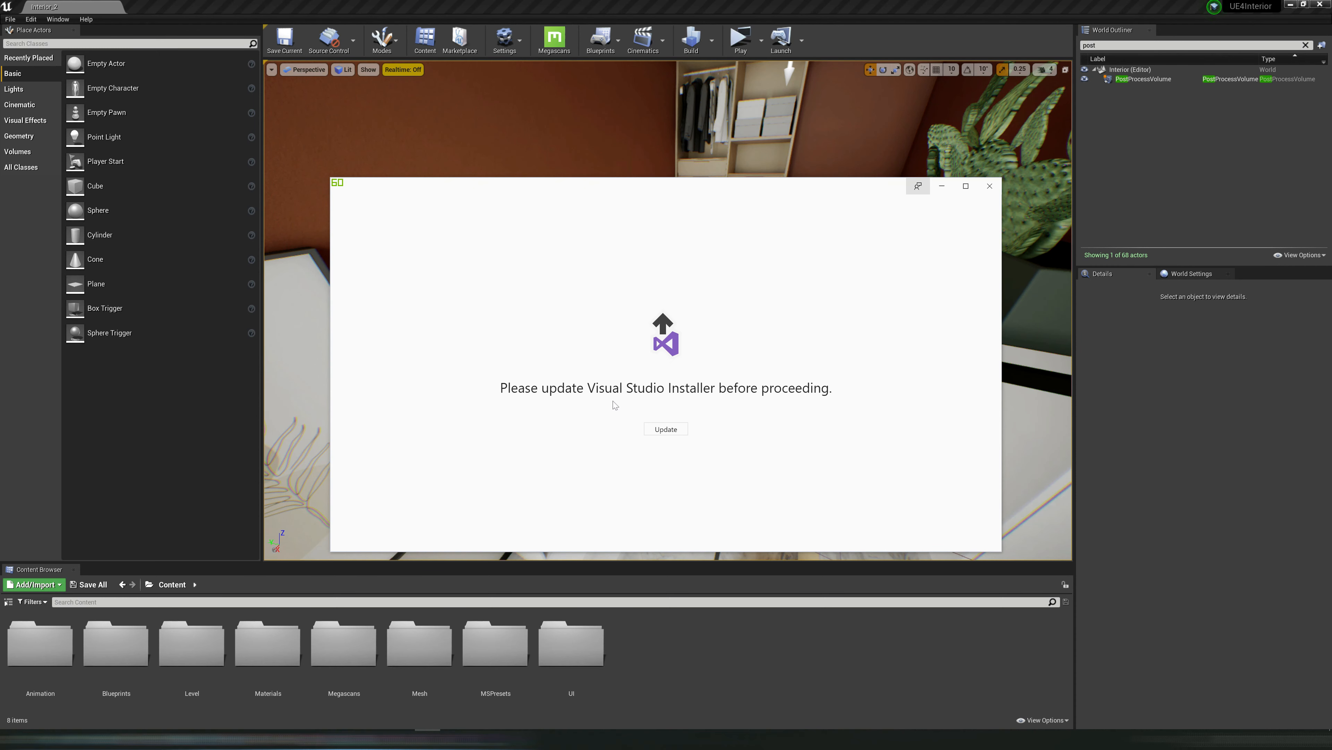
{"action": "left_click", "coordinate": [672, 429]}
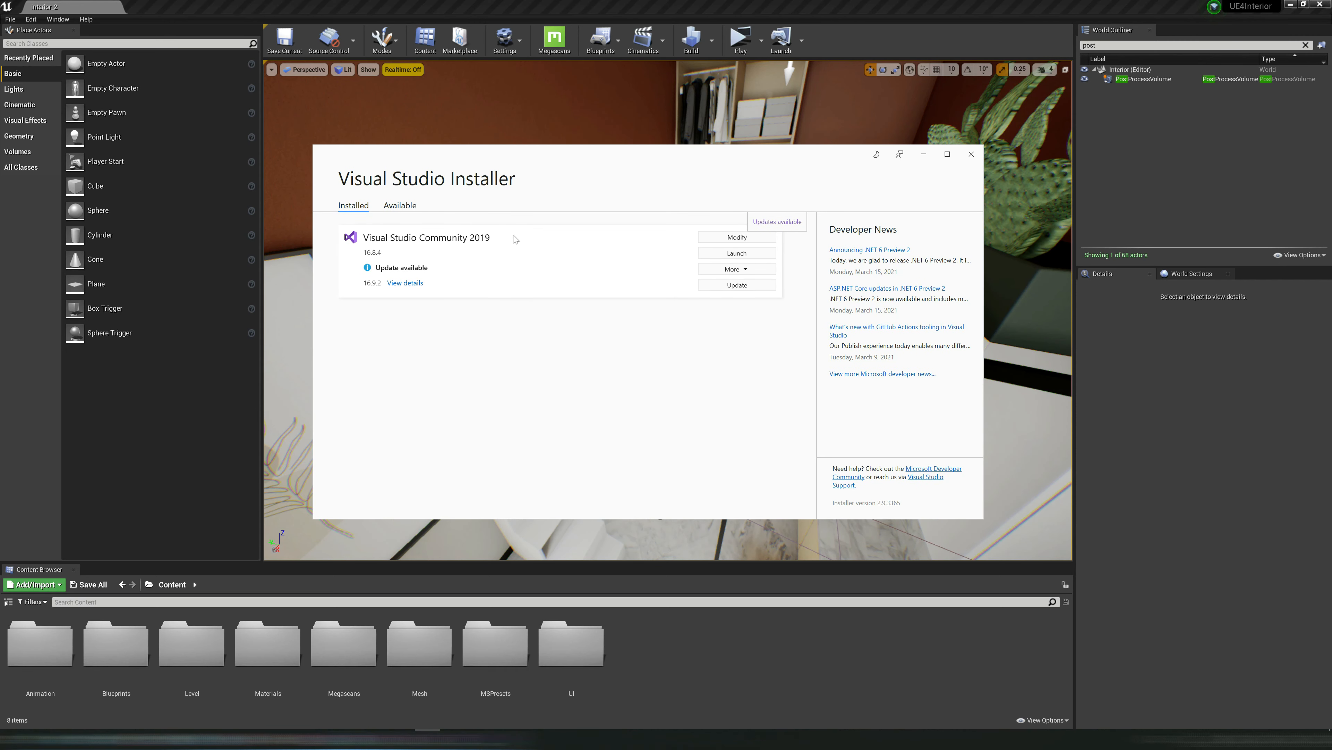
- Check the Game development with C++ workload in the Visual Studio Community 2019 installation and close the installer
{"action": "left_click", "coordinate": [731, 241]}
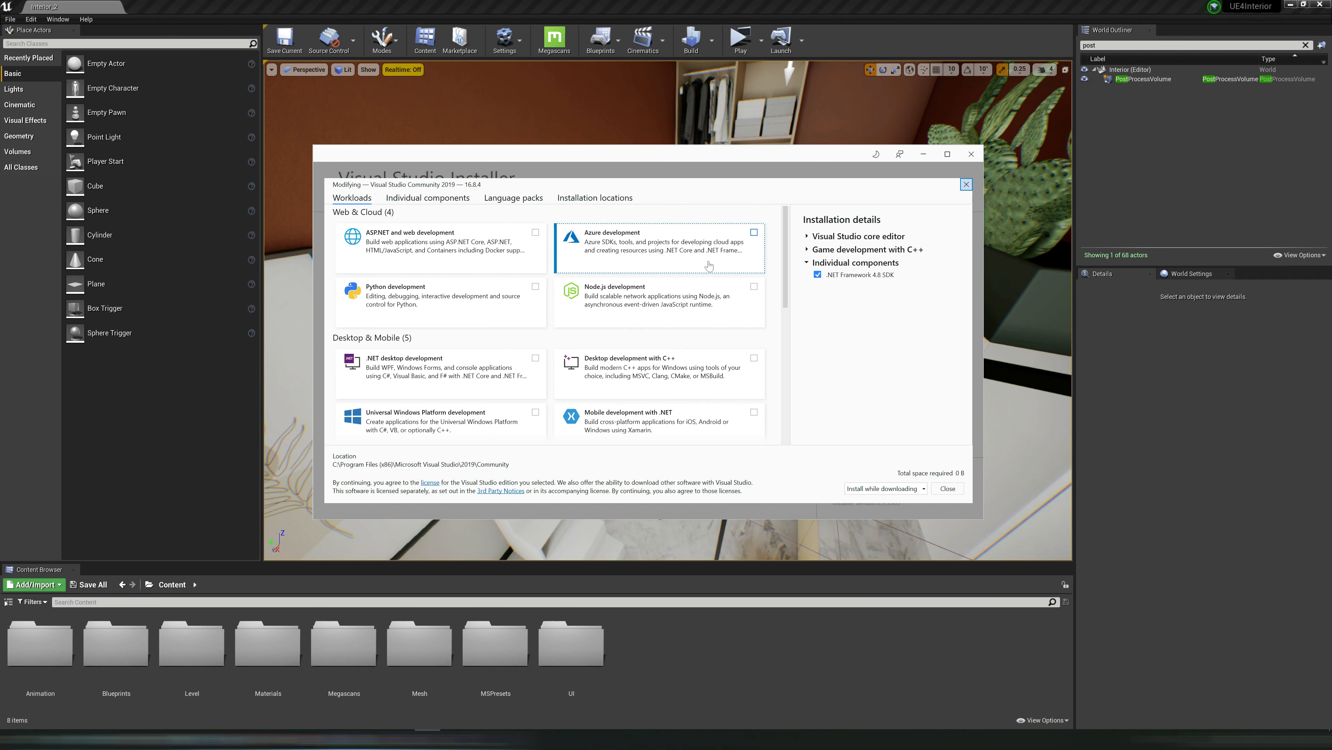
{"action": "scroll", "coordinate": [709, 265], "scroll_direction": "down", "scroll_amount": 3}
{"action": "scroll", "coordinate": [708, 266], "scroll_direction": "down", "scroll_amount": 5}
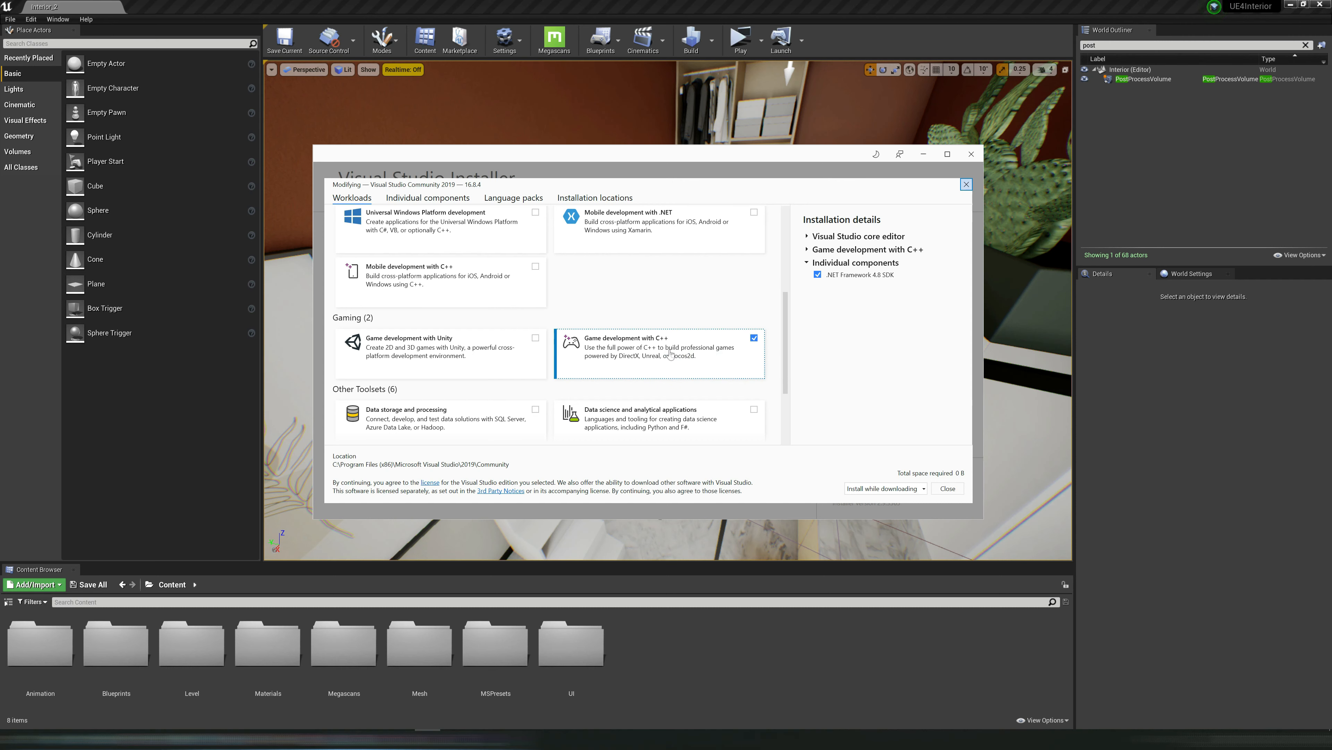
{"action": "left_click", "coordinate": [972, 153]}
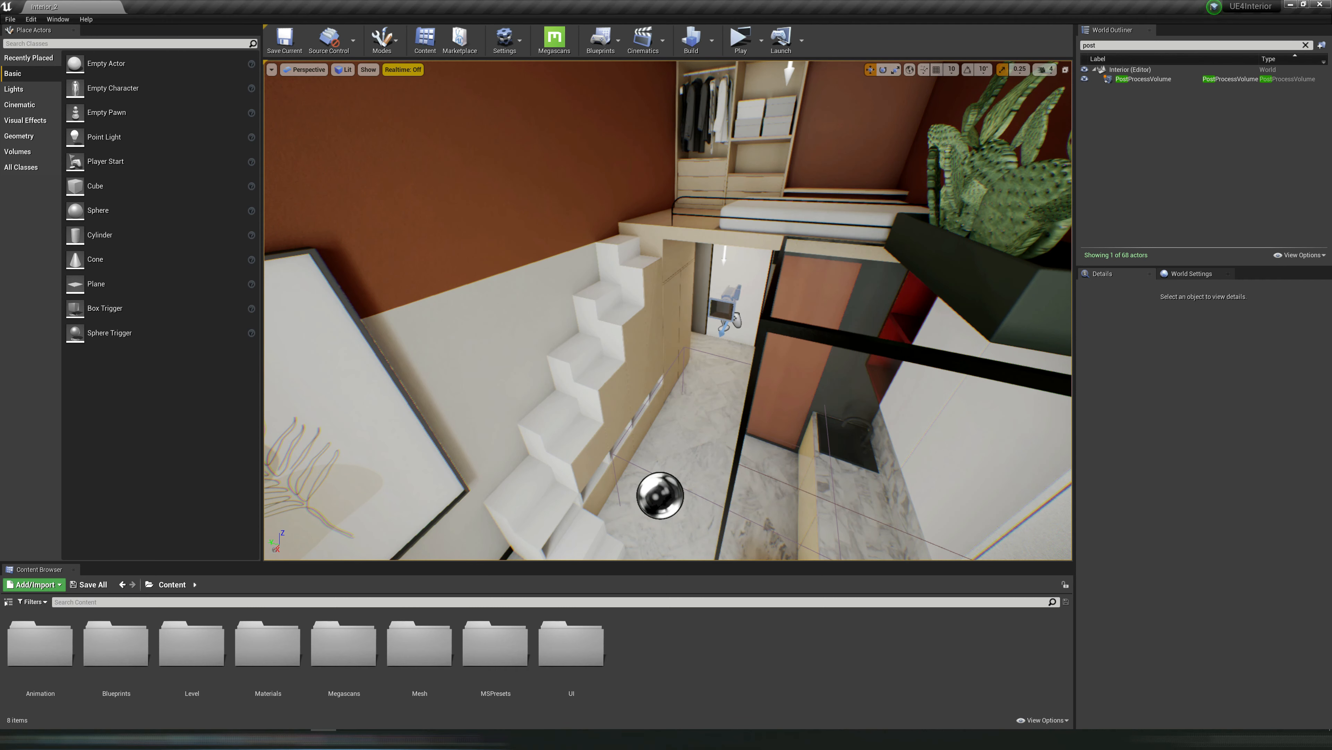
- Package the project for Windows (64-bit), choosing the UE4Interior project folder as the output location
{"action": "left_click", "coordinate": [11, 20]}
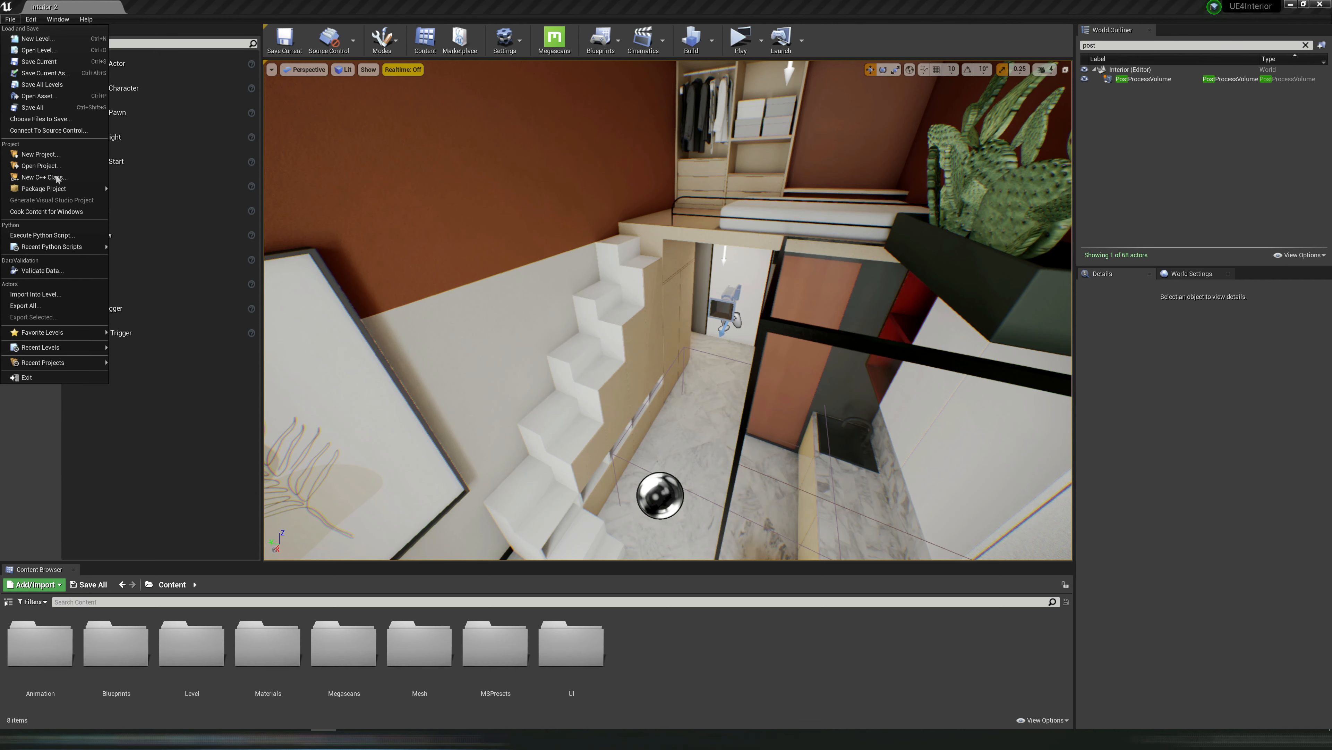
{"action": "mouse_move", "coordinate": [65, 189]}
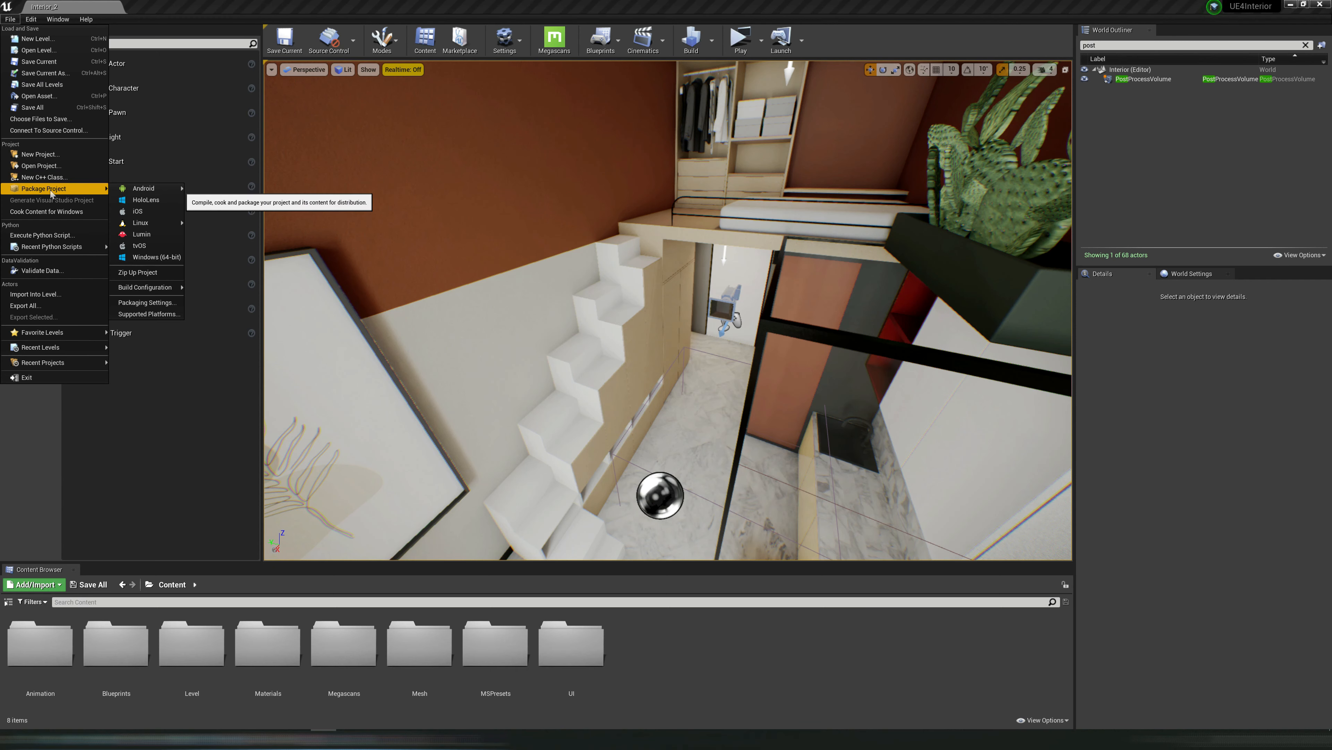
{"action": "left_click", "coordinate": [166, 258]}
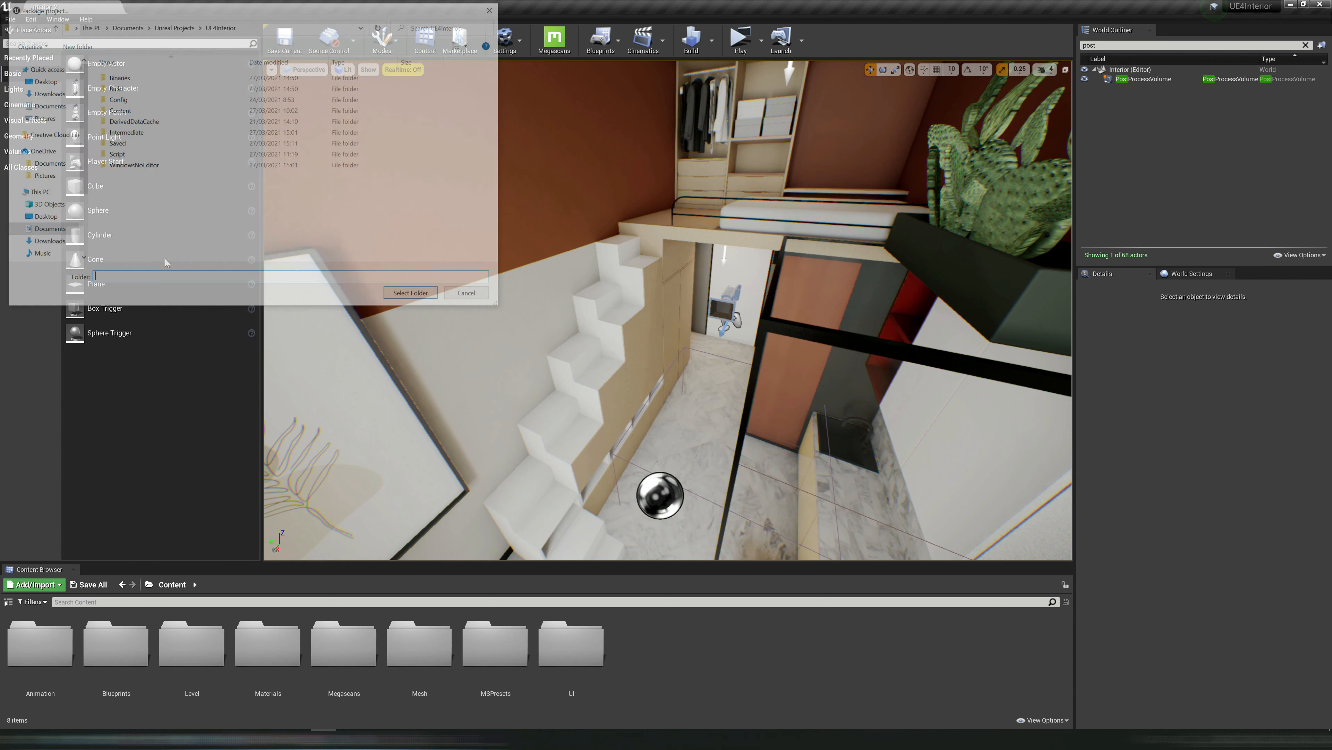
{"action": "left_click_drag", "start_coordinate": [205, 8], "coordinate": [587, 148]}
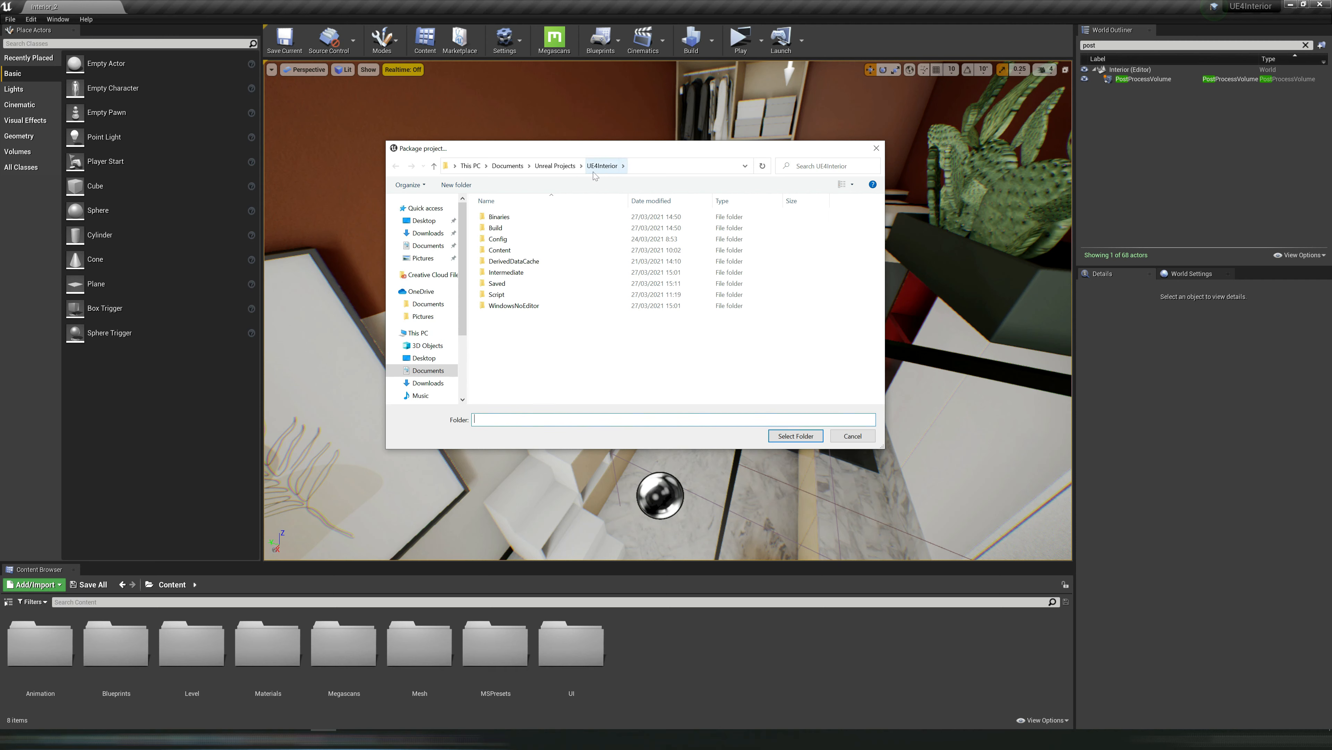
{"action": "left_click", "coordinate": [793, 437]}
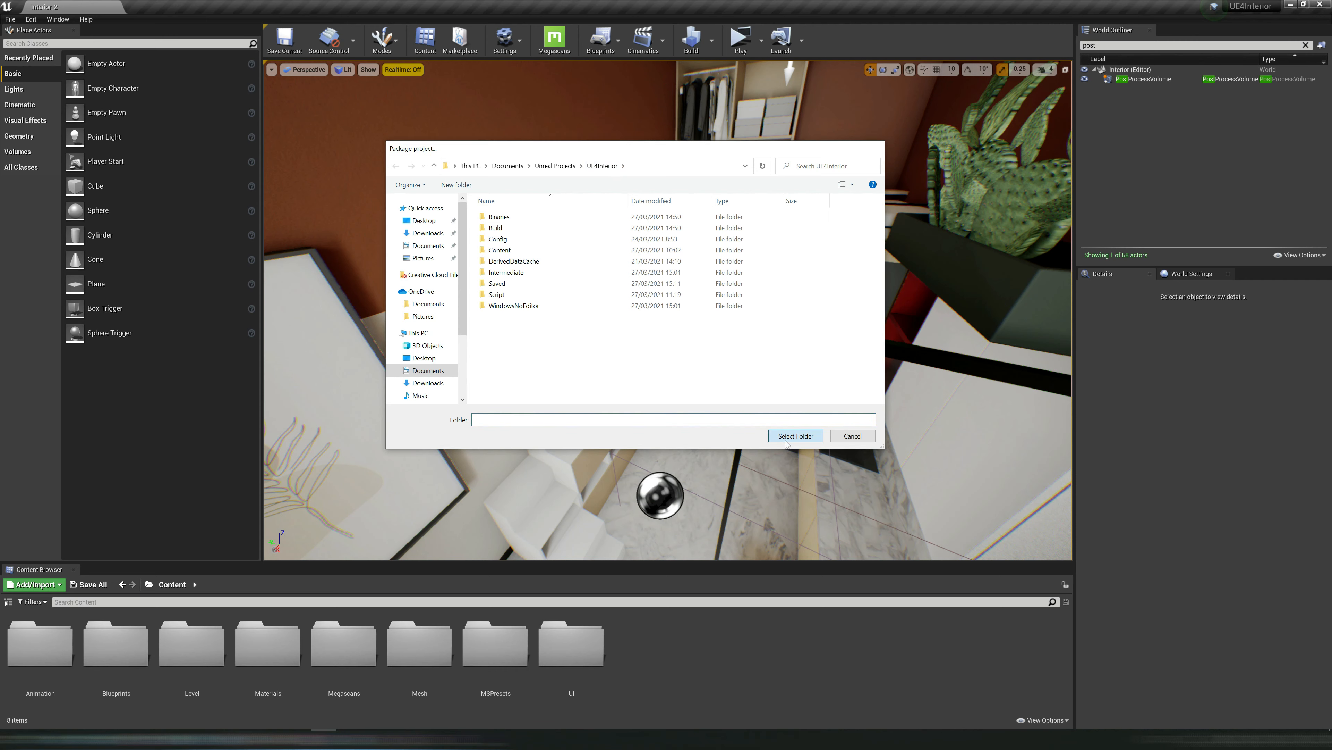